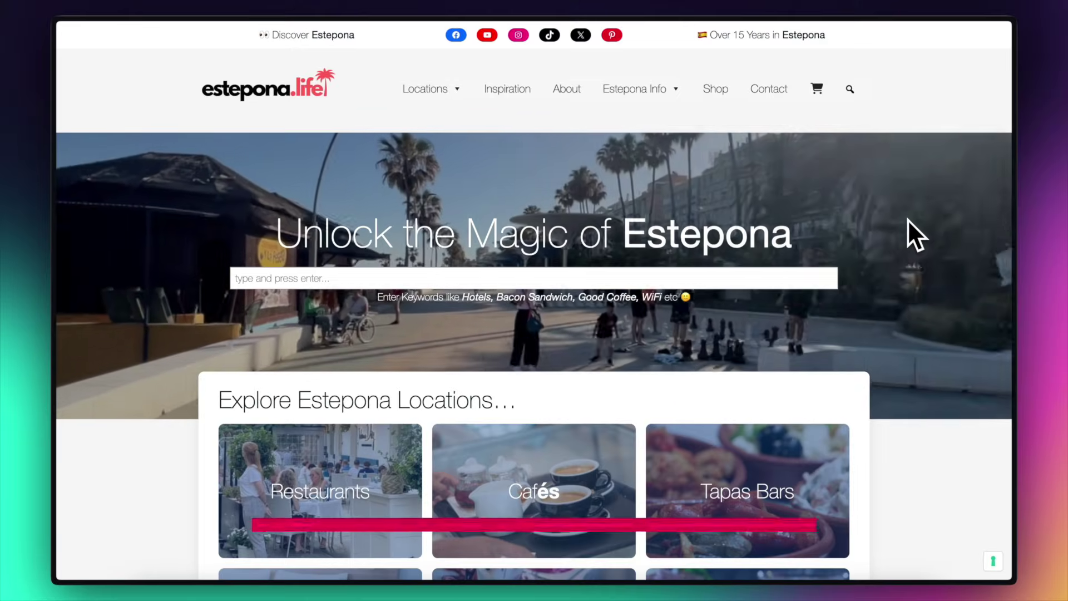
Open the Grillhouse card from estepona.life's Restaurants section and scroll its detail page
scroll(907, 221, down, 5)
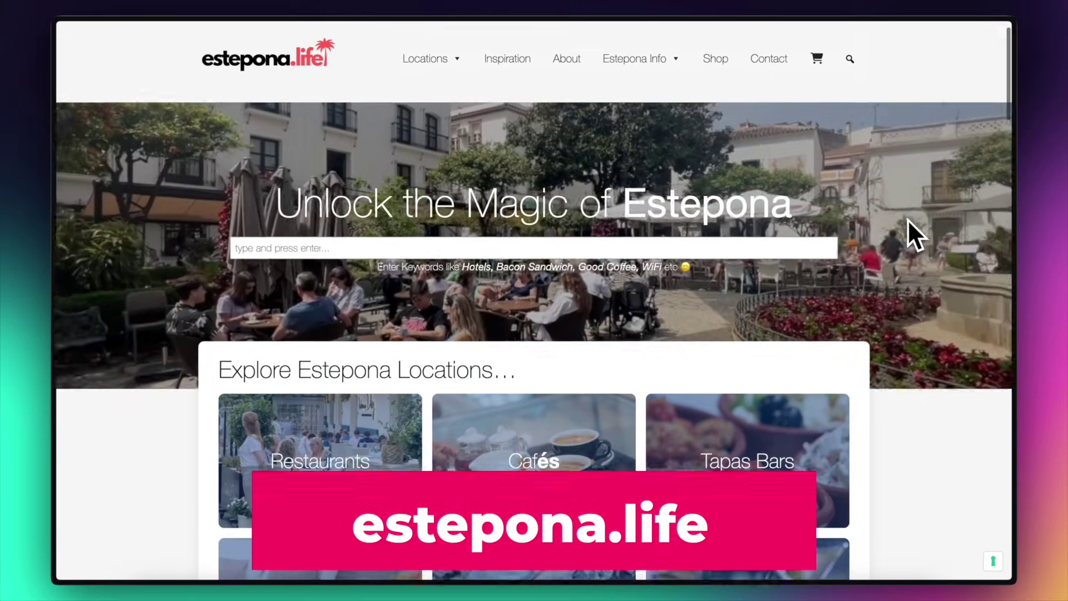
scroll(907, 221, down, 8)
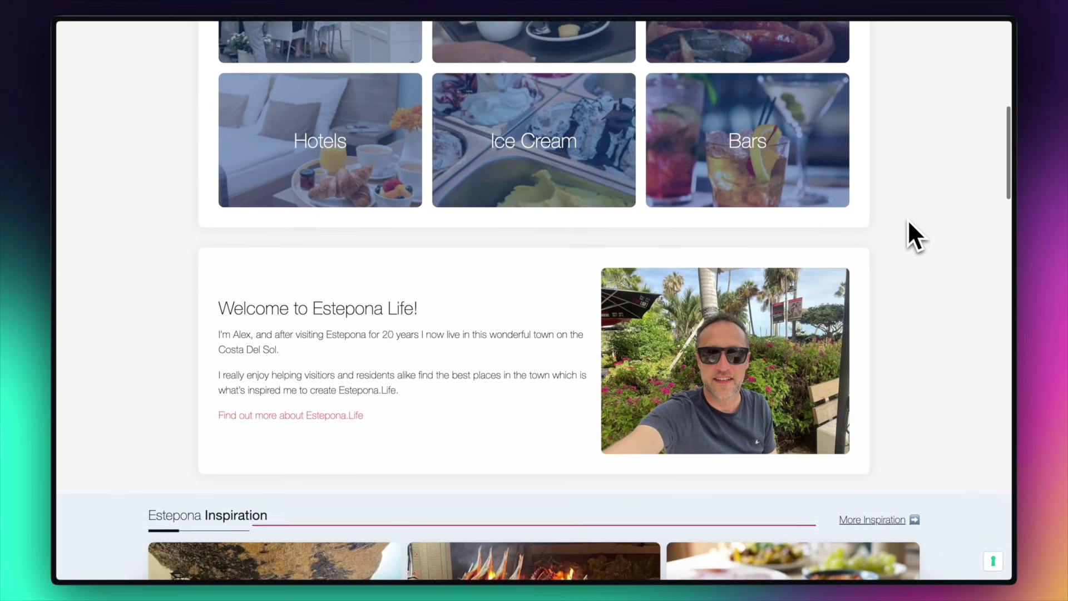
scroll(907, 219, down, 10)
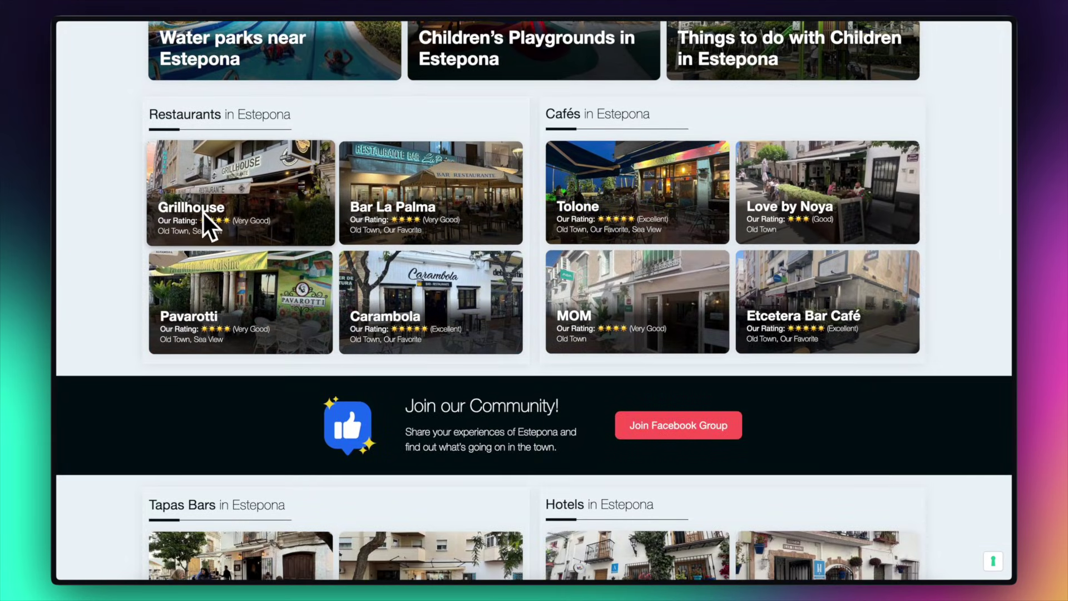
click(203, 212)
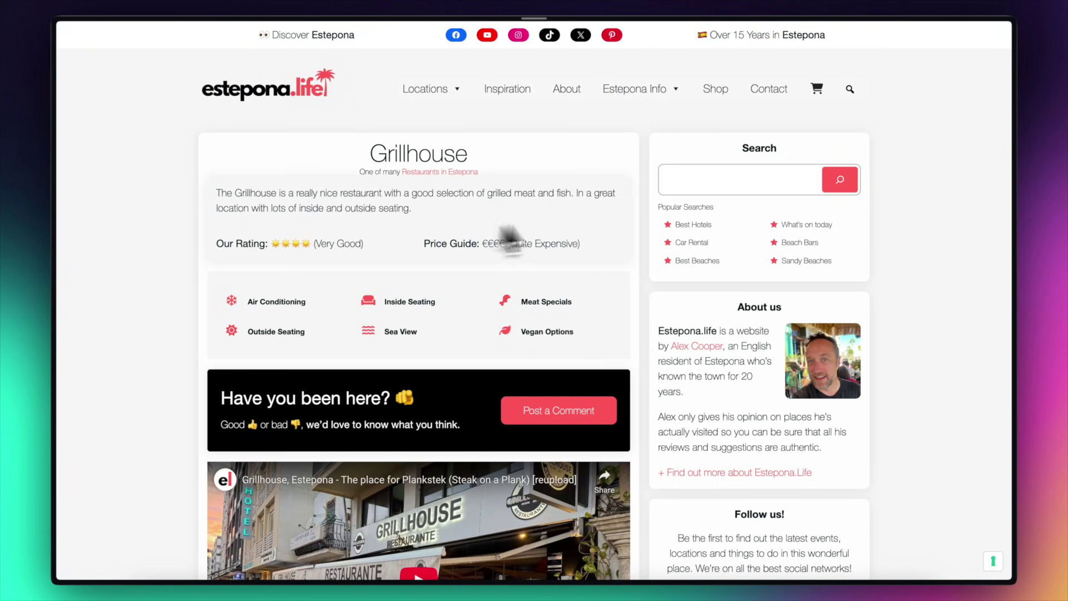
scroll(642, 209, down, 8)
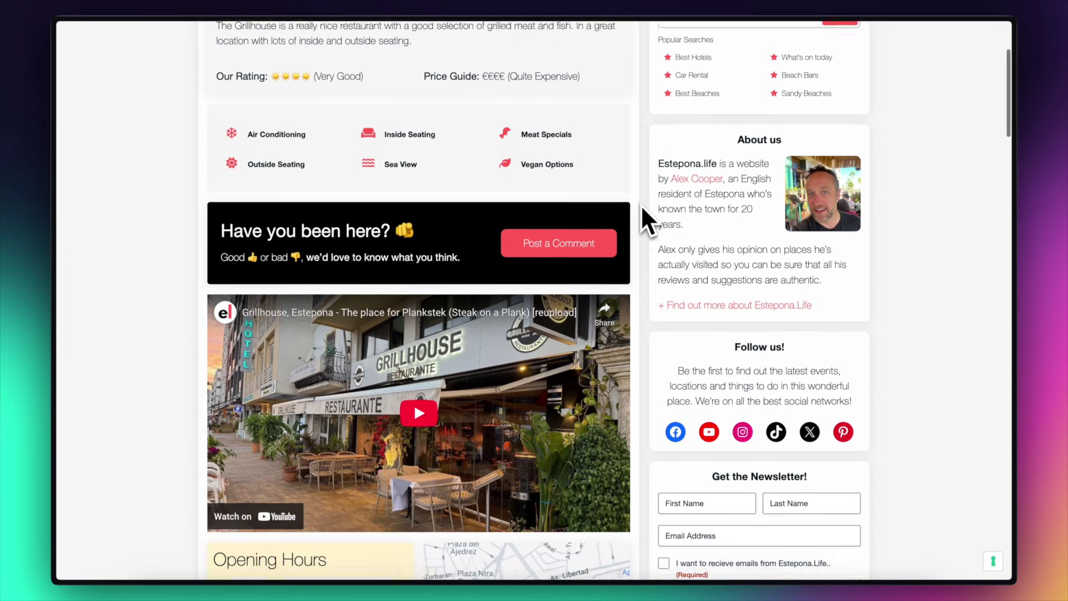
Scroll the Listdom demo directory to its listing cards beside the world map
scroll(643, 207, down, 8)
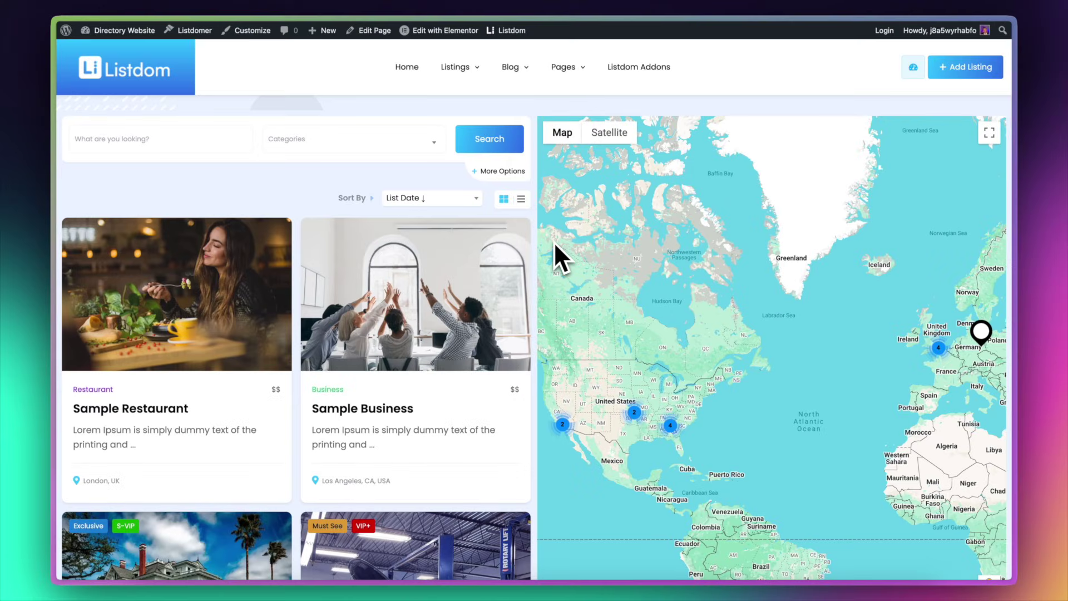
Zoom the listings map twice over the southeastern US toward the Florida listing
scroll(639, 278, down, 1)
double_click(671, 378)
double_click(671, 378)
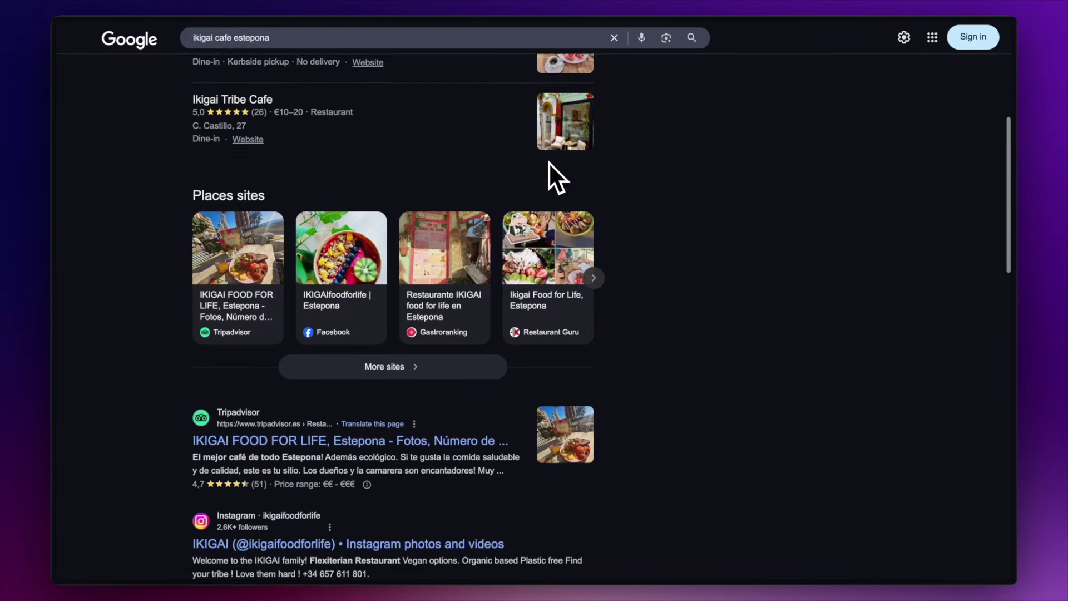
Scroll the 'ikigai cafe estepona' results down to Estepona Life's 'Ikigai - Food for Life' entry
scroll(549, 162, down, 10)
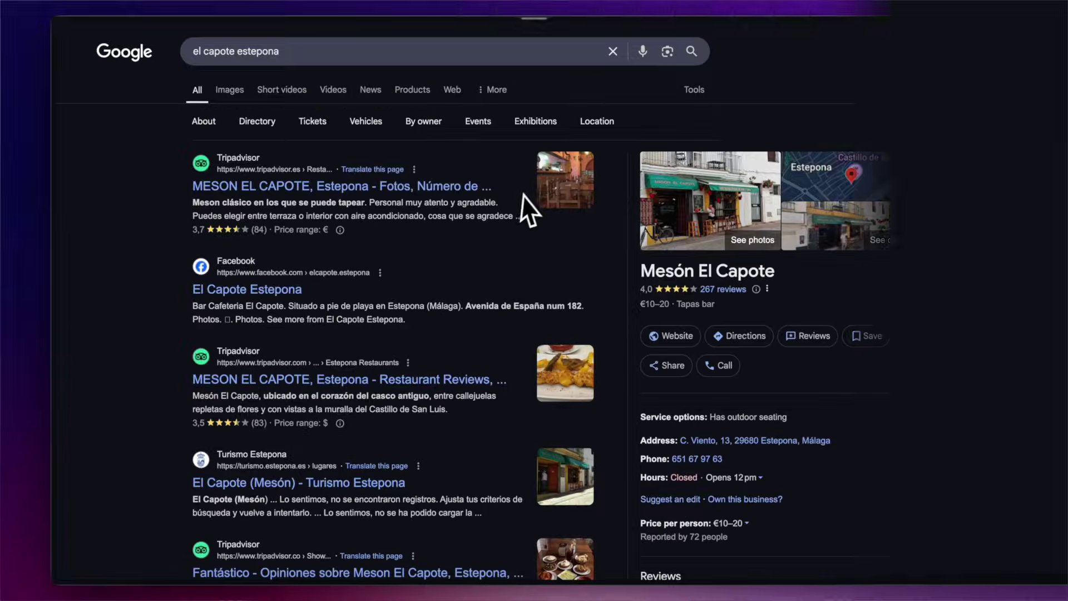
scroll(526, 195, down, 5)
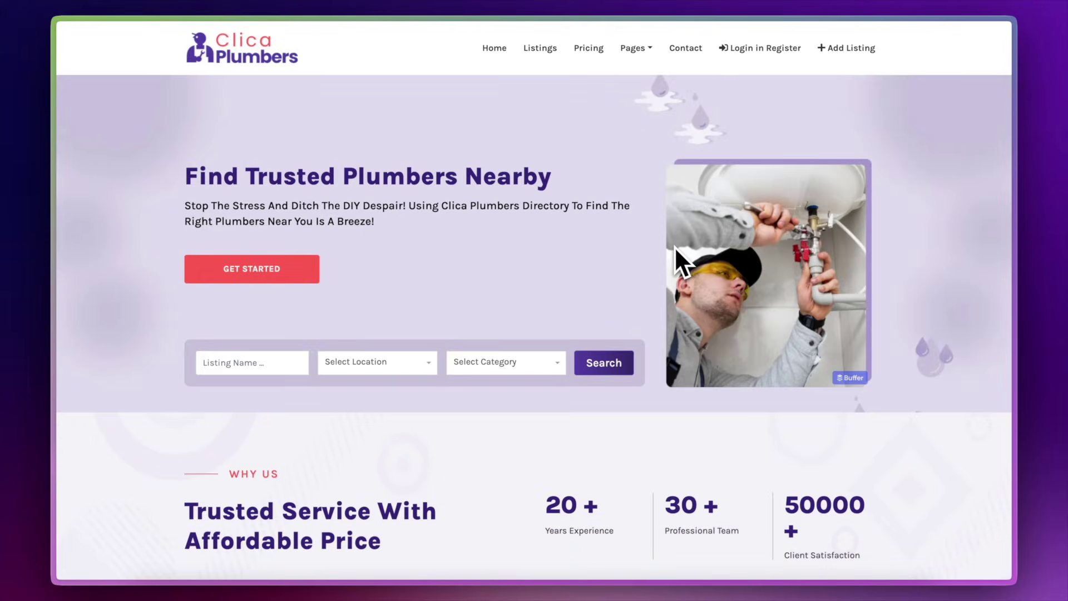
Scroll through the Clica Plumbers example directory site
scroll(674, 246, down, 1)
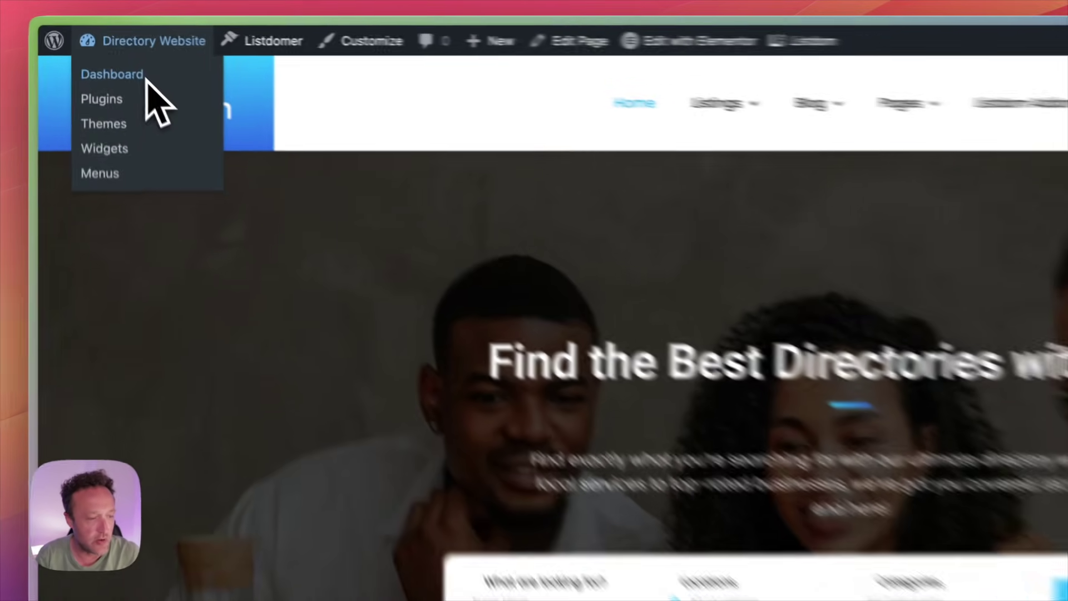
From the admin dashboard, search Add Plugins for 'listdom' to show Listdom and Listdomer Core
click(118, 50)
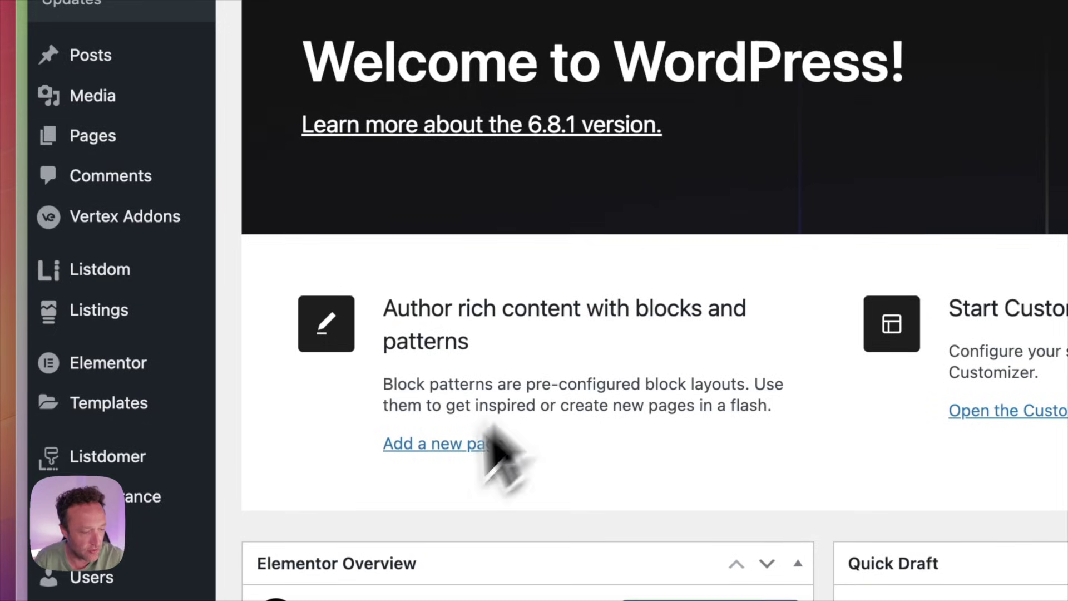
scroll(143, 258, down, 5)
mouse_move(124, 371)
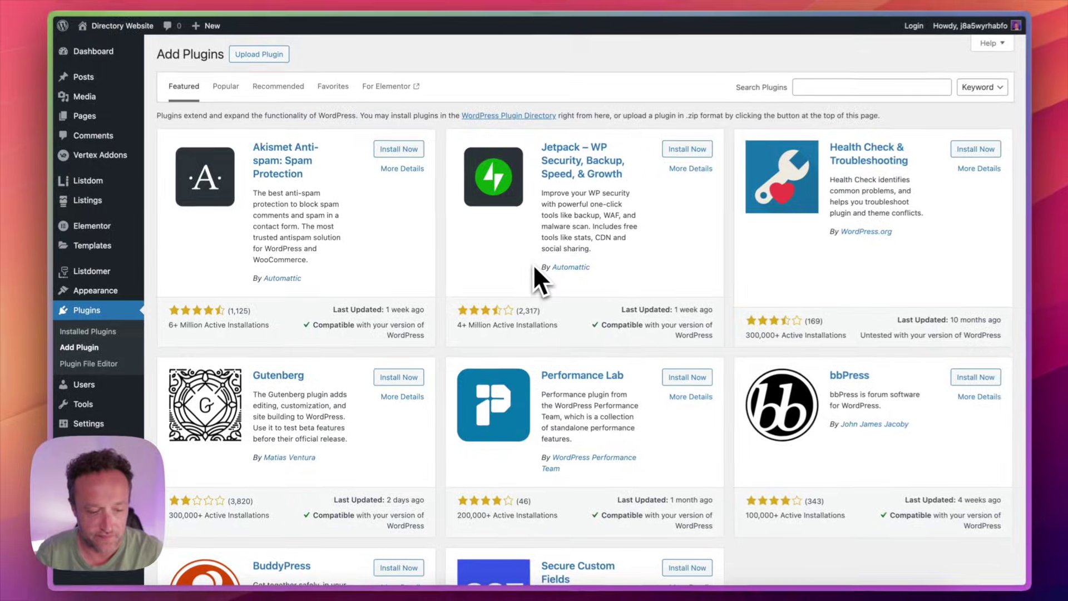
click(811, 92)
text(listdom)
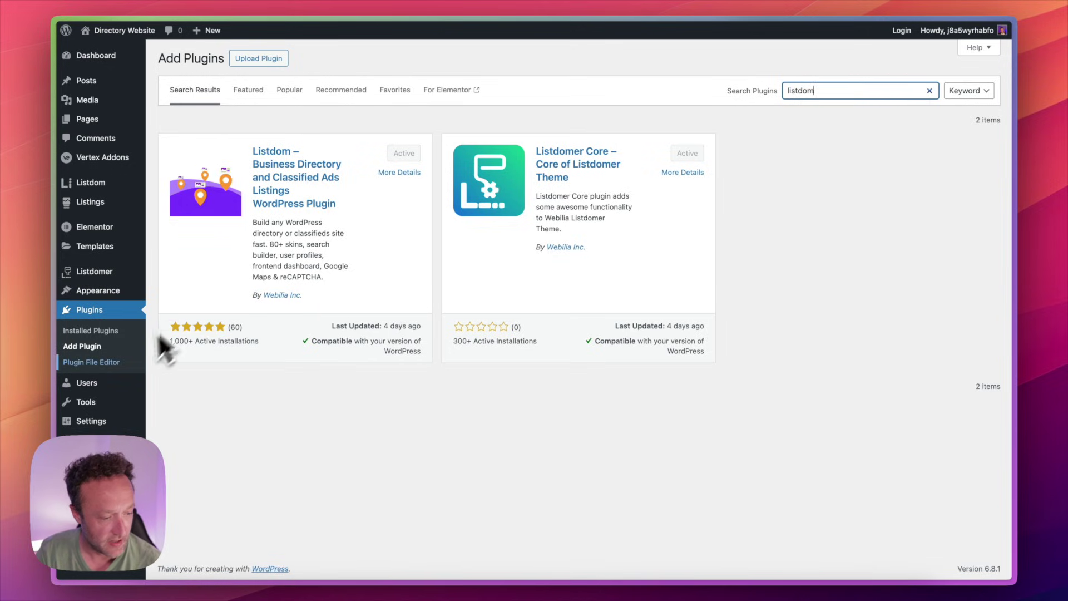
View the installed themes under Appearance > Themes, with Listdomer active
mouse_move(131, 286)
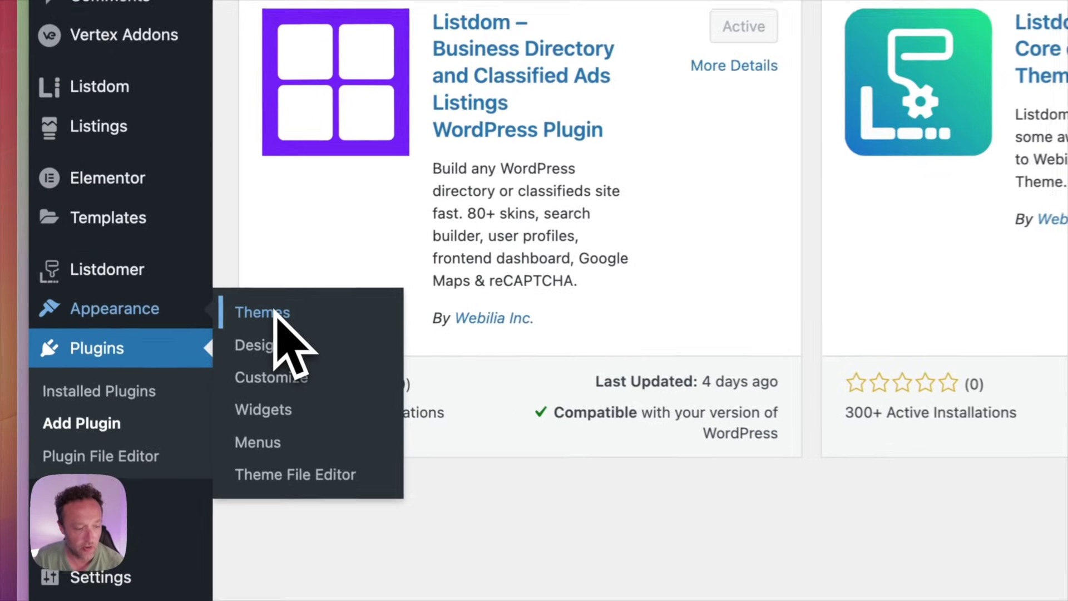
click(170, 289)
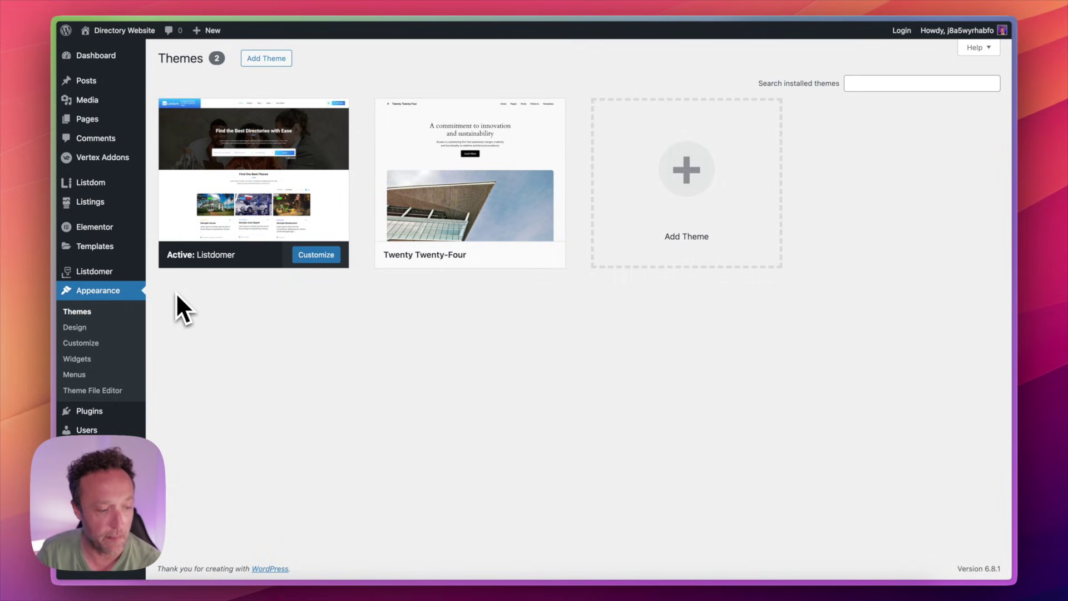
mouse_move(262, 257)
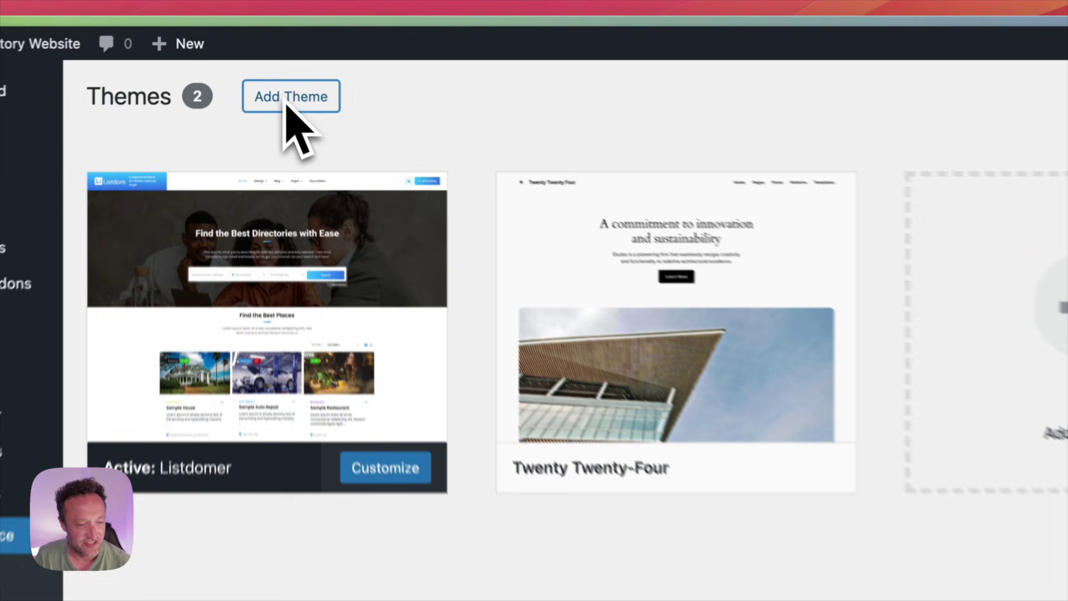
Search the Add Themes directory for 'listdo'
click(289, 99)
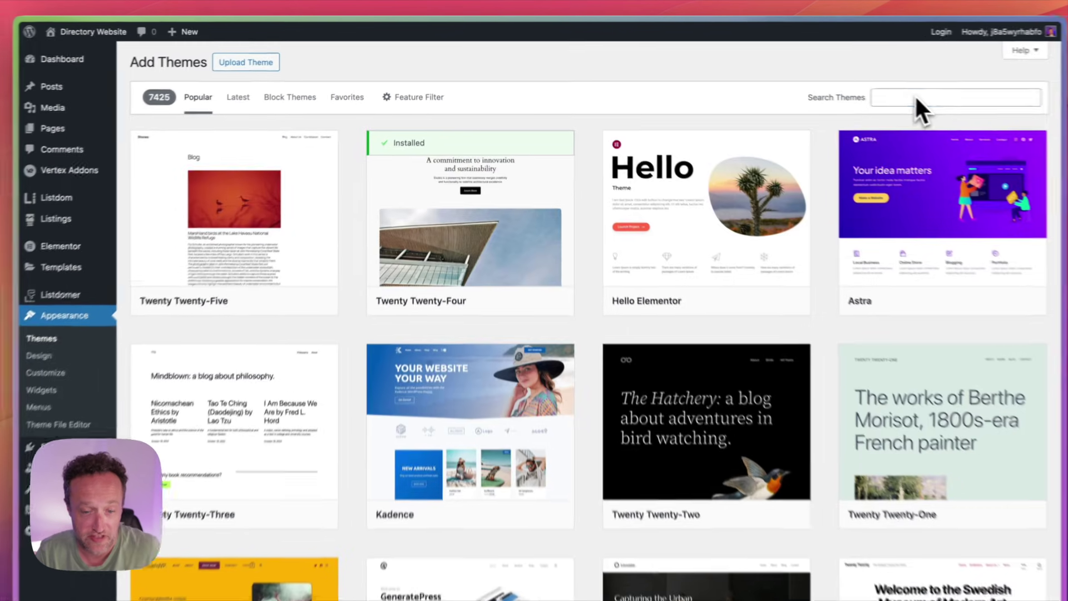
click(915, 95)
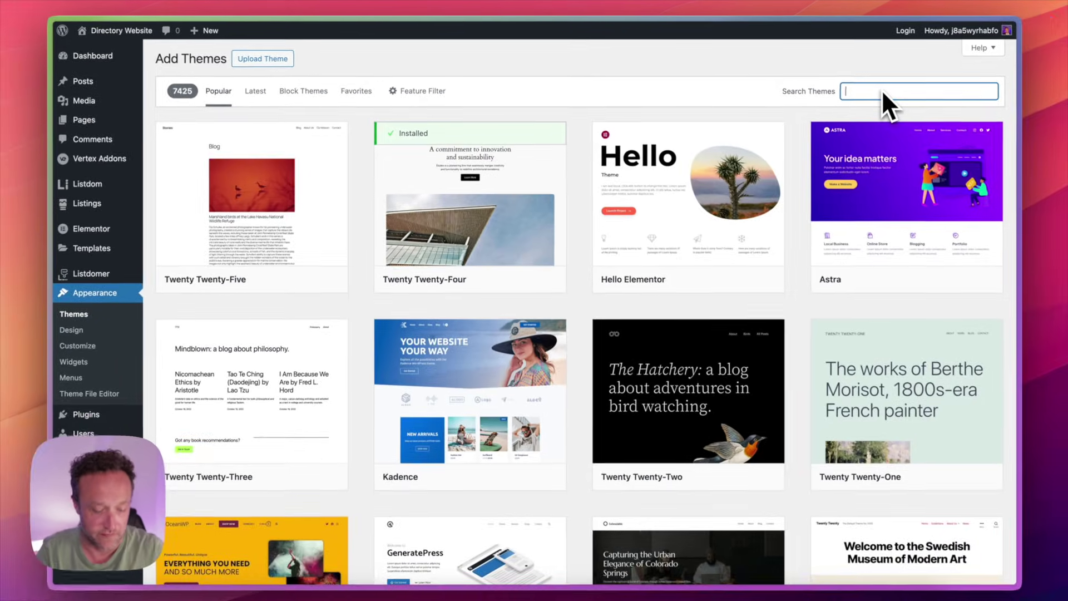
text(listdo)
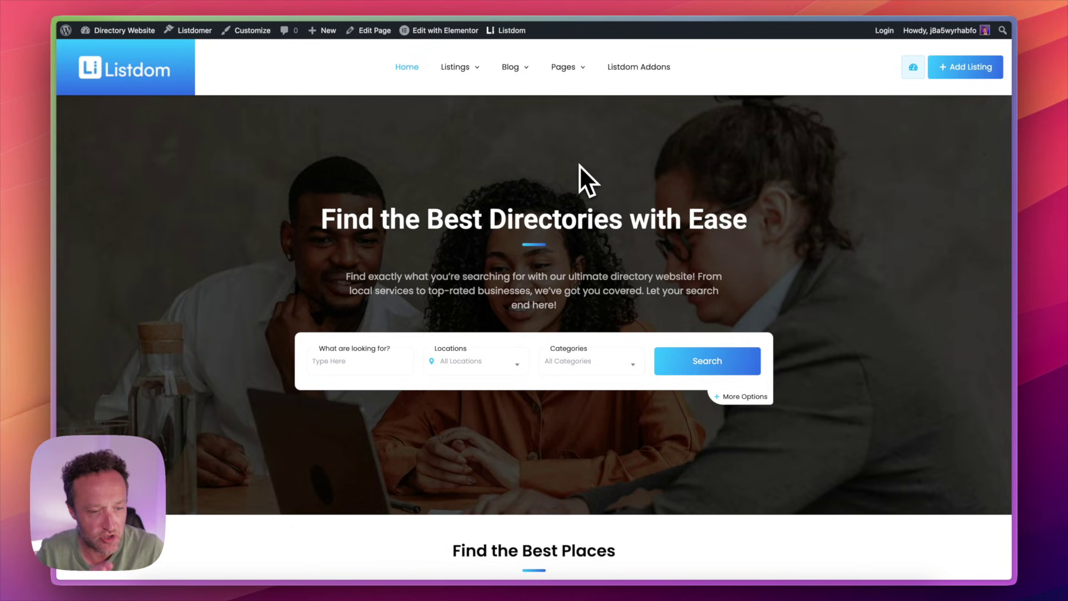
Open the Sample Restaurant listing from the directory listings
scroll(579, 165, down, 7)
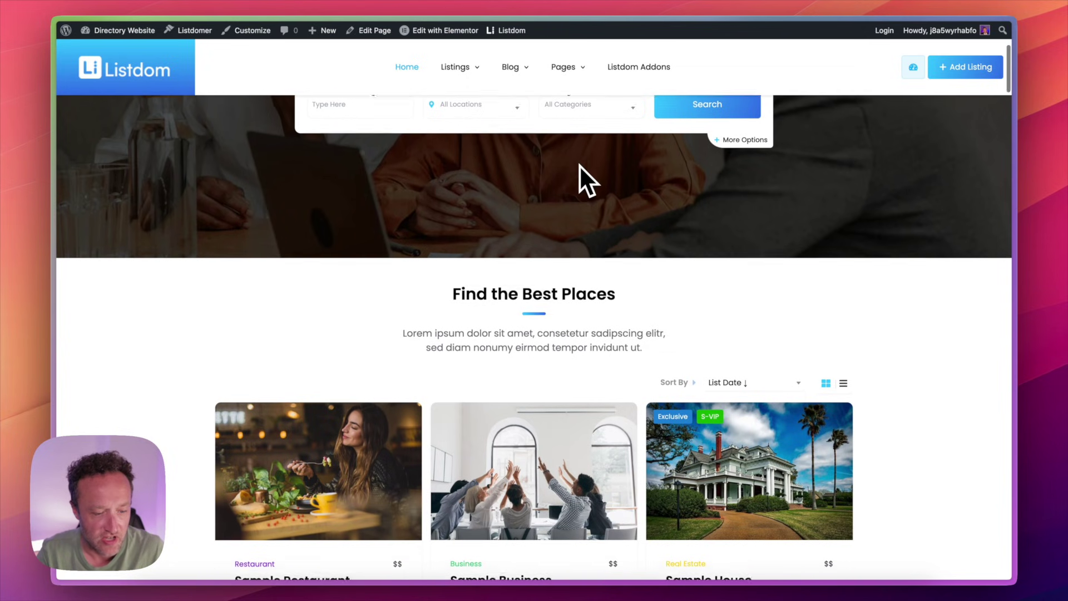
scroll(579, 165, up, 7)
scroll(579, 164, down, 10)
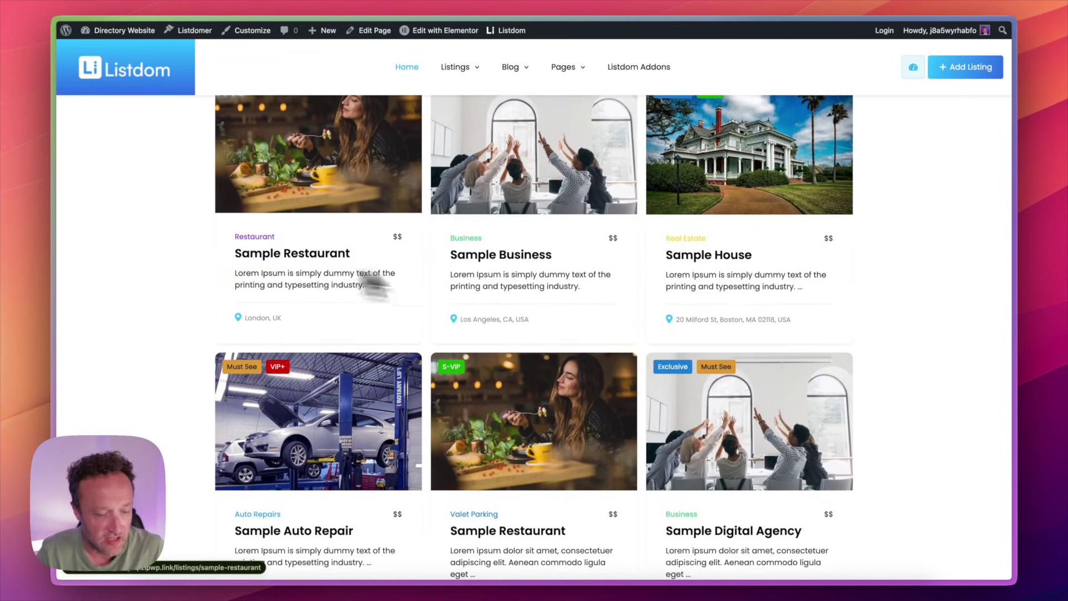
scroll(556, 231, up, 1)
click(329, 304)
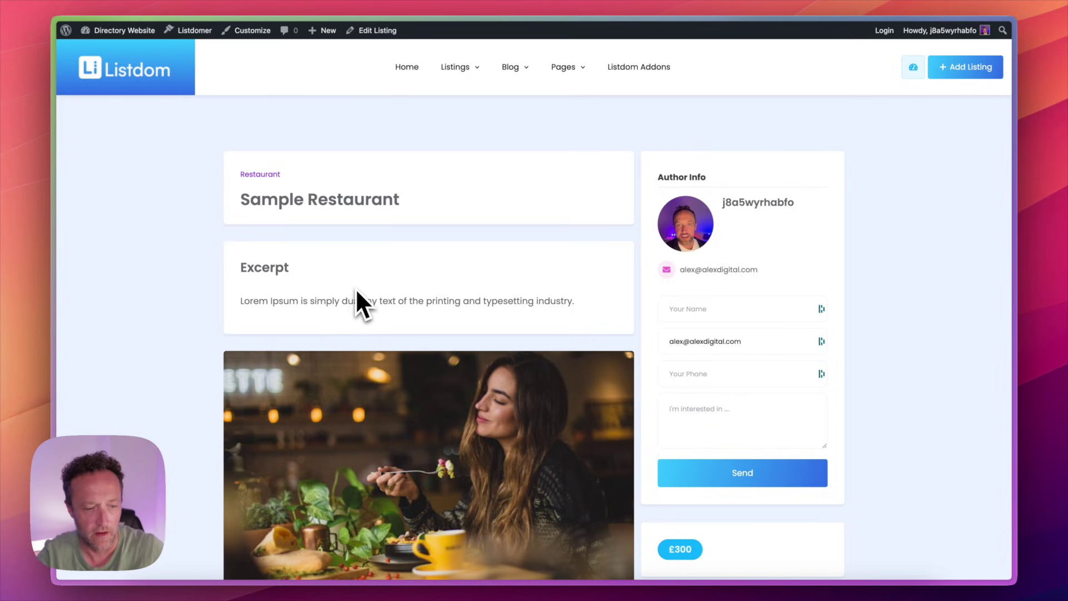
Scroll down the Sample Restaurant page to its map and contact details, viewing the second gallery photo
scroll(666, 192, down, 1)
scroll(667, 193, down, 3)
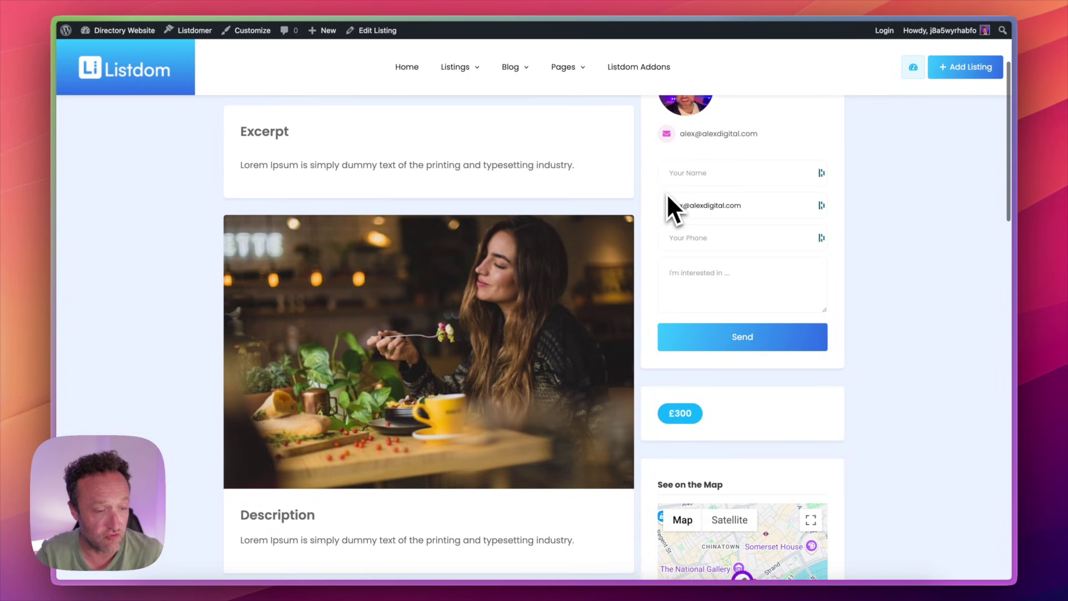
scroll(665, 195, up, 2)
scroll(421, 241, down, 4)
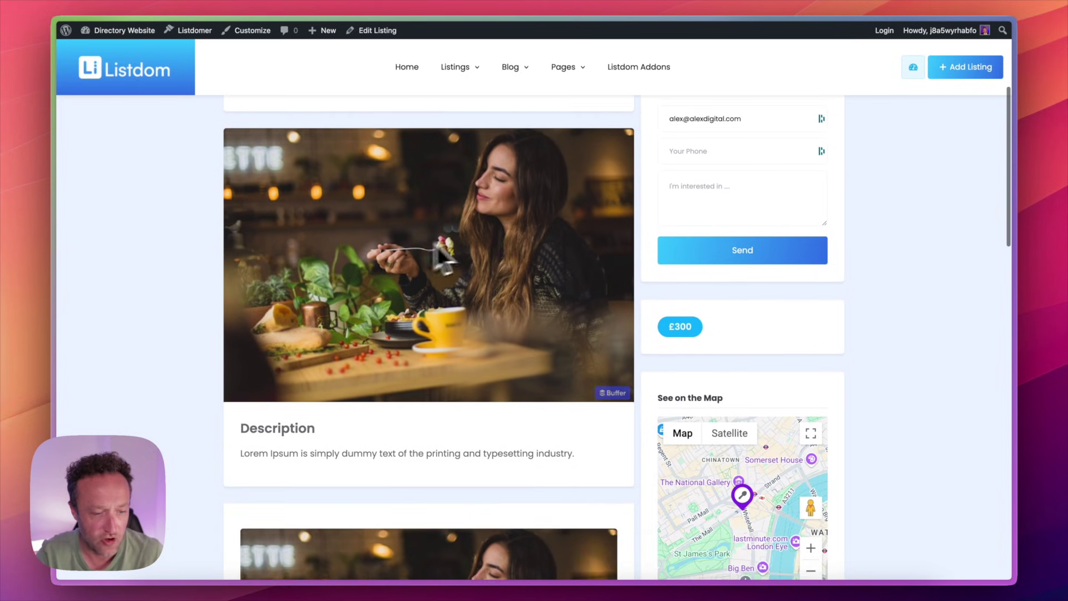
scroll(423, 243, down, 3)
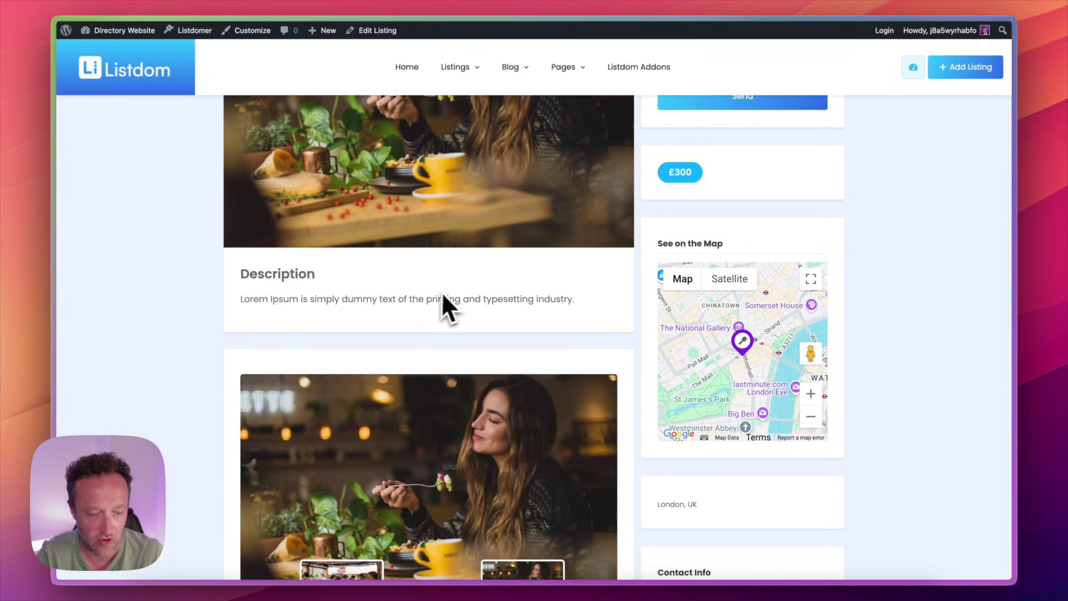
scroll(445, 291, down, 3)
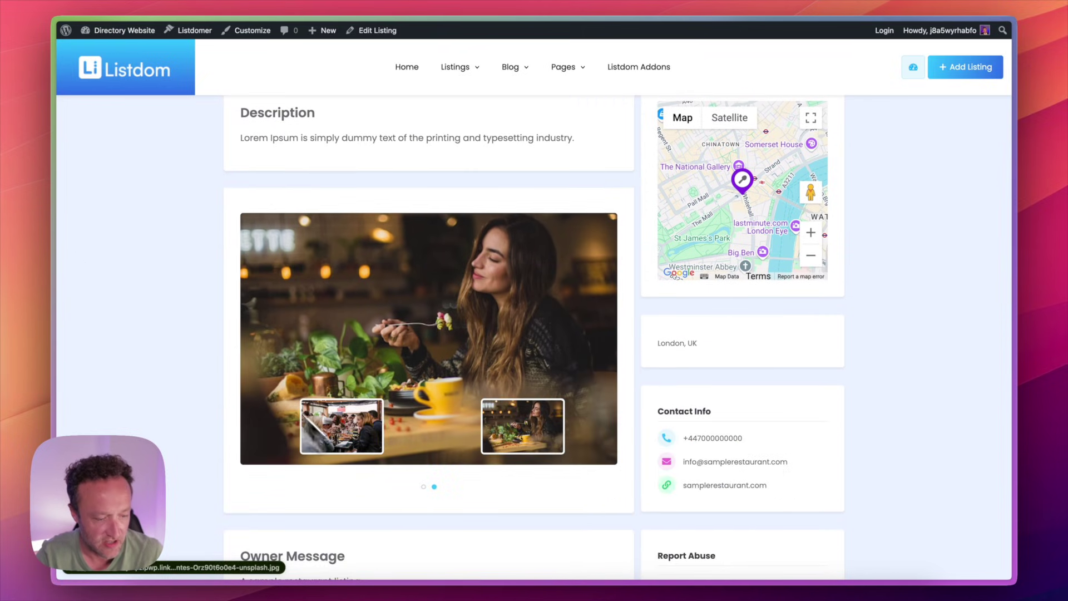
click(422, 486)
scroll(482, 381, down, 5)
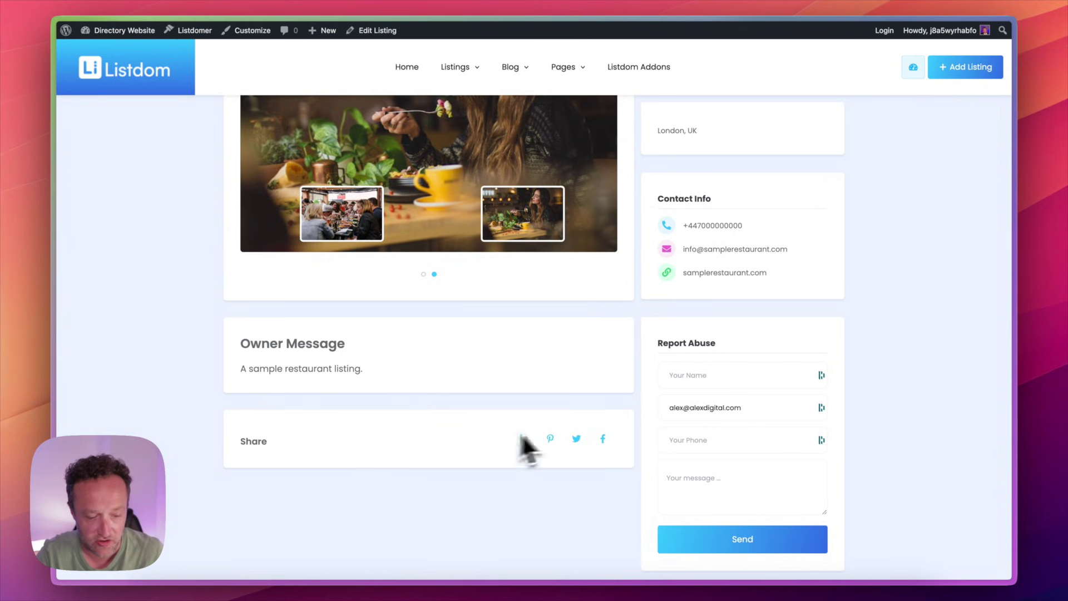
scroll(534, 401, down, 2)
Scroll back up to the listing's title, Excerpt and Author Info
scroll(759, 320, up, 2)
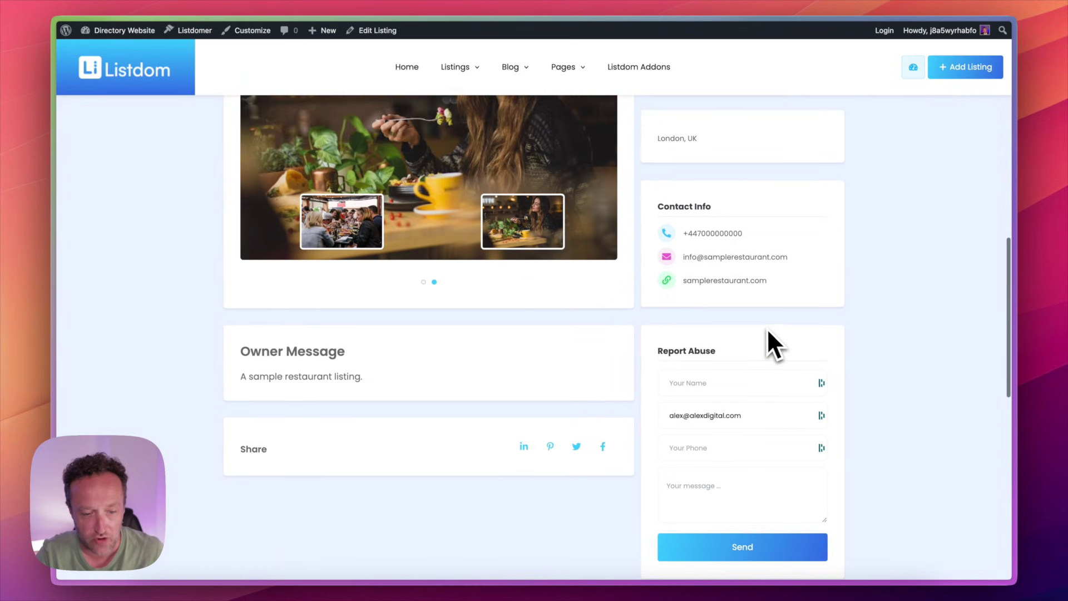
scroll(766, 330, up, 4)
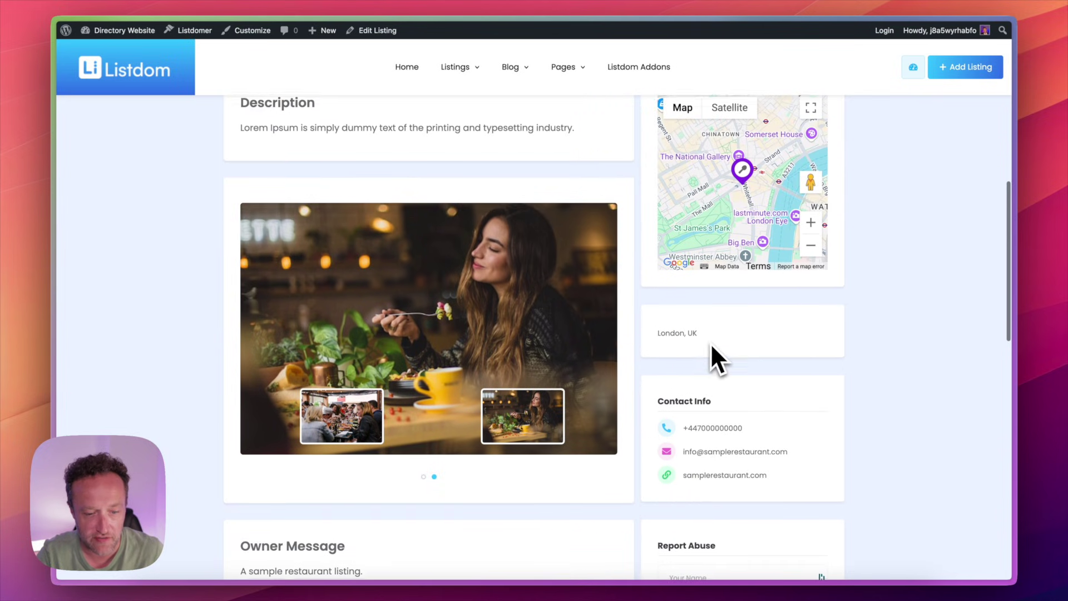
scroll(714, 328, up, 2)
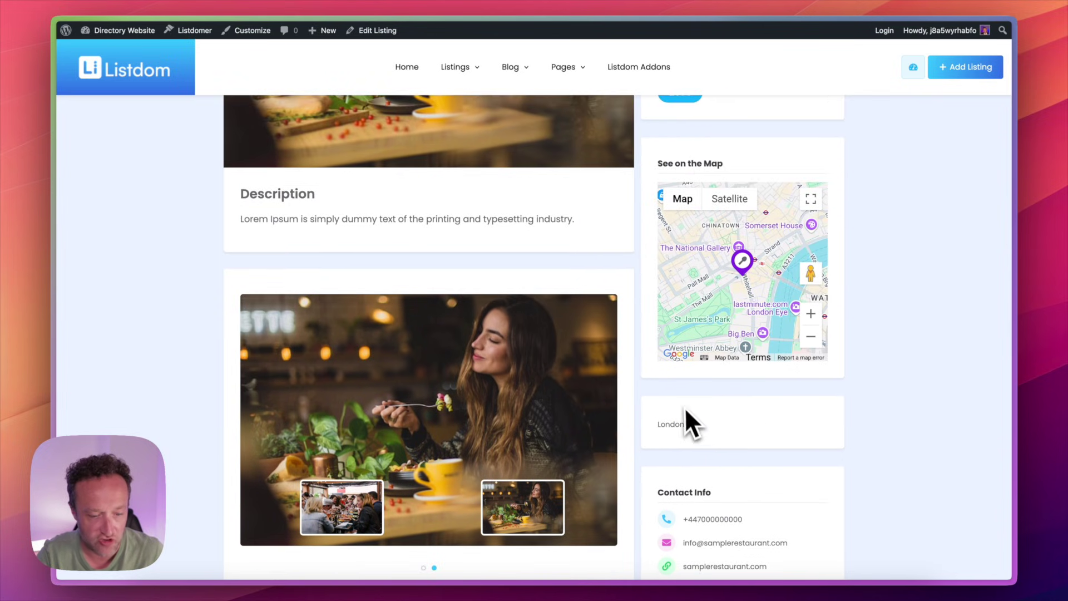
scroll(690, 412, up, 2)
scroll(723, 336, up, 3)
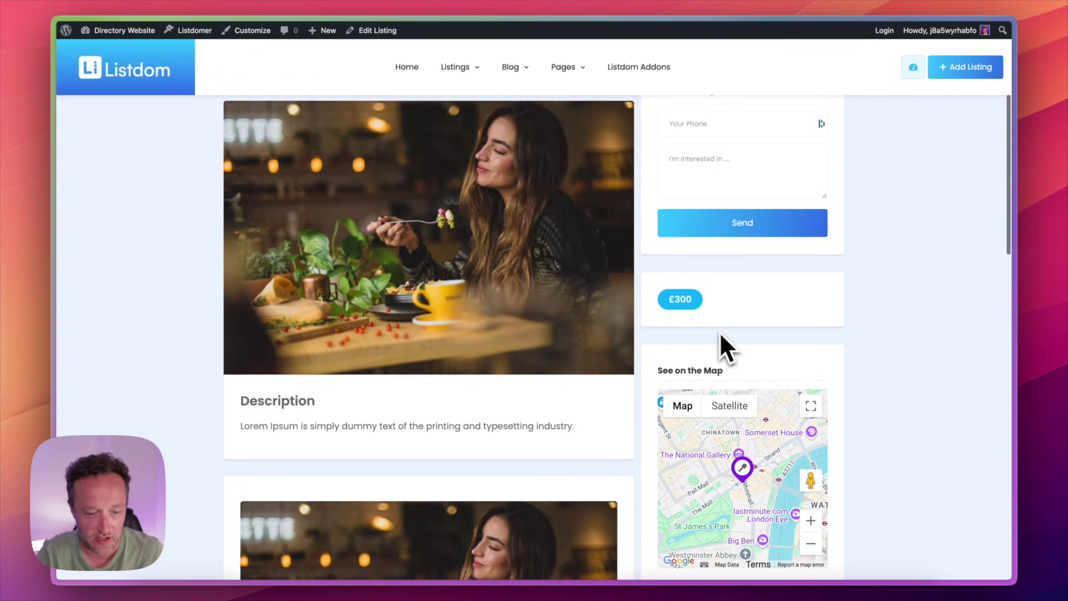
scroll(710, 314, up, 5)
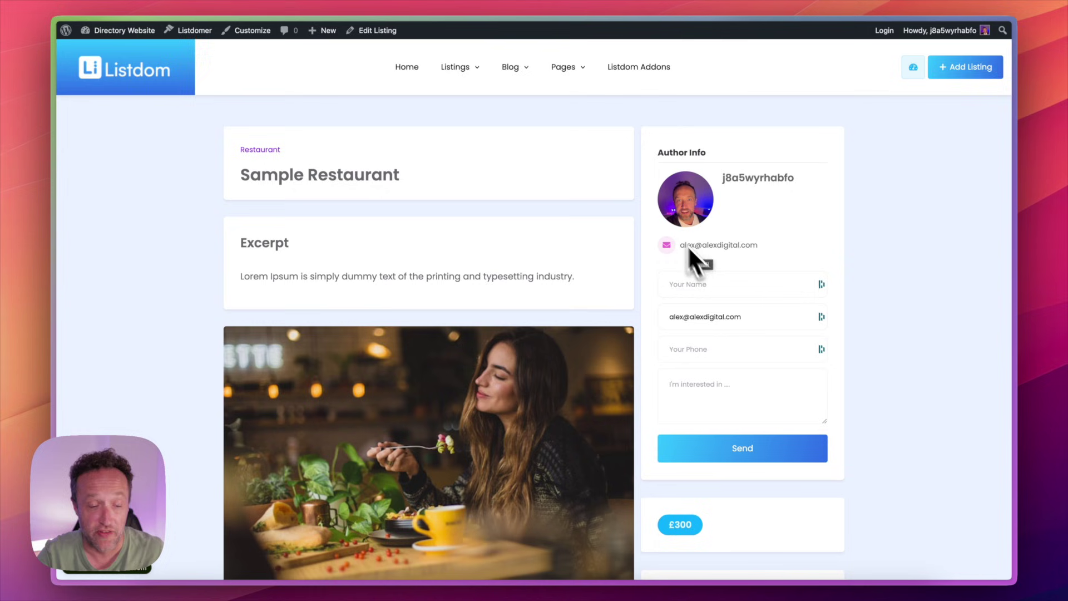
Open the Halfmap Skin page from Listings > All Listings Skins
mouse_move(454, 65)
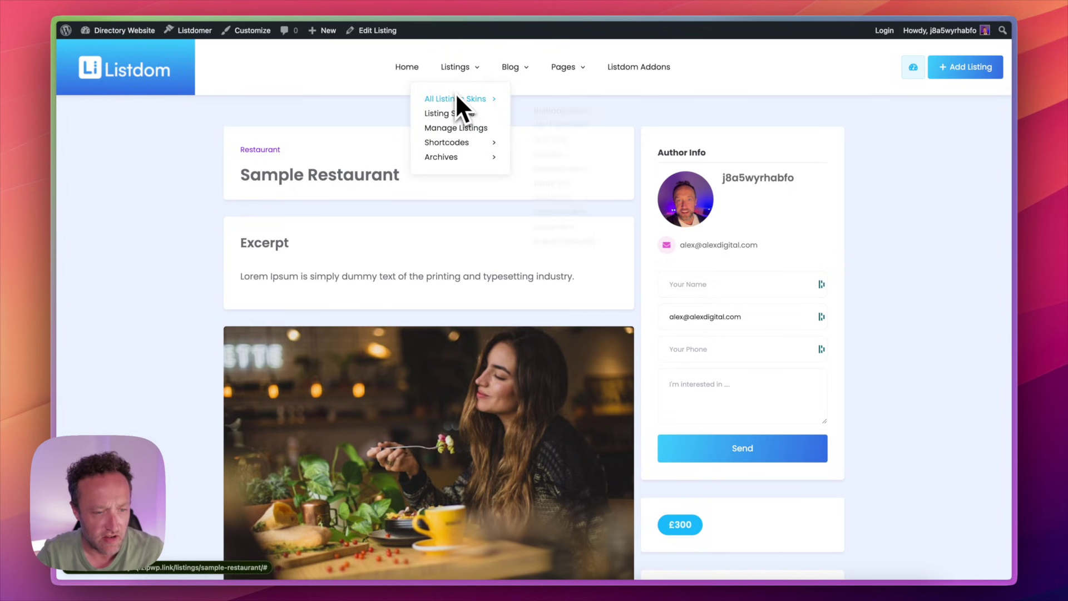
mouse_move(455, 95)
click(550, 111)
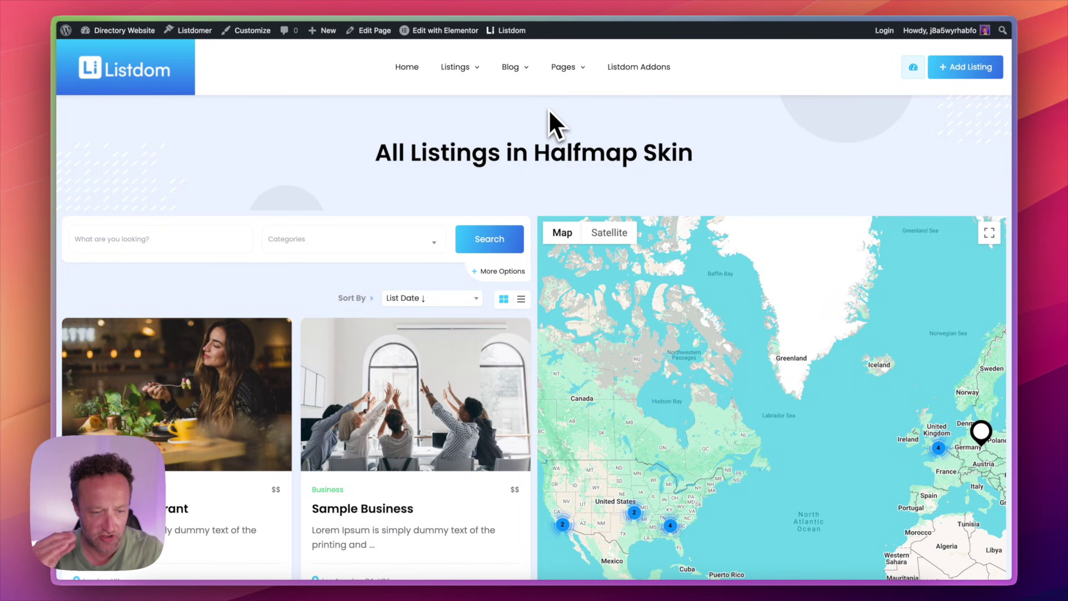
Zoom the map into the cluster of 4 southeastern US listings
scroll(719, 236, down, 3)
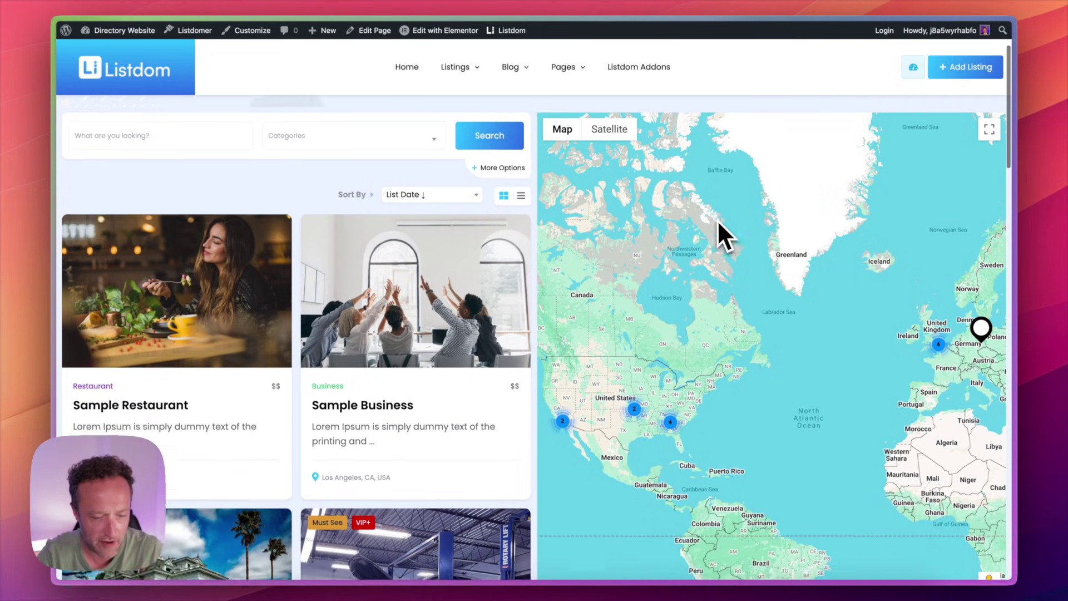
scroll(717, 219, down, 1)
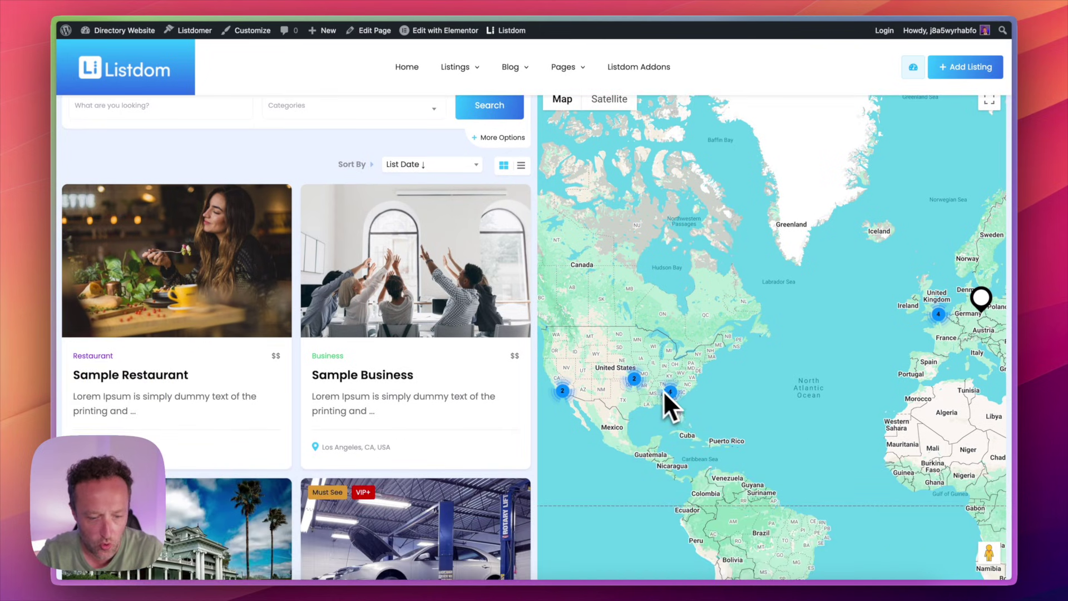
scroll(676, 376, down, 1)
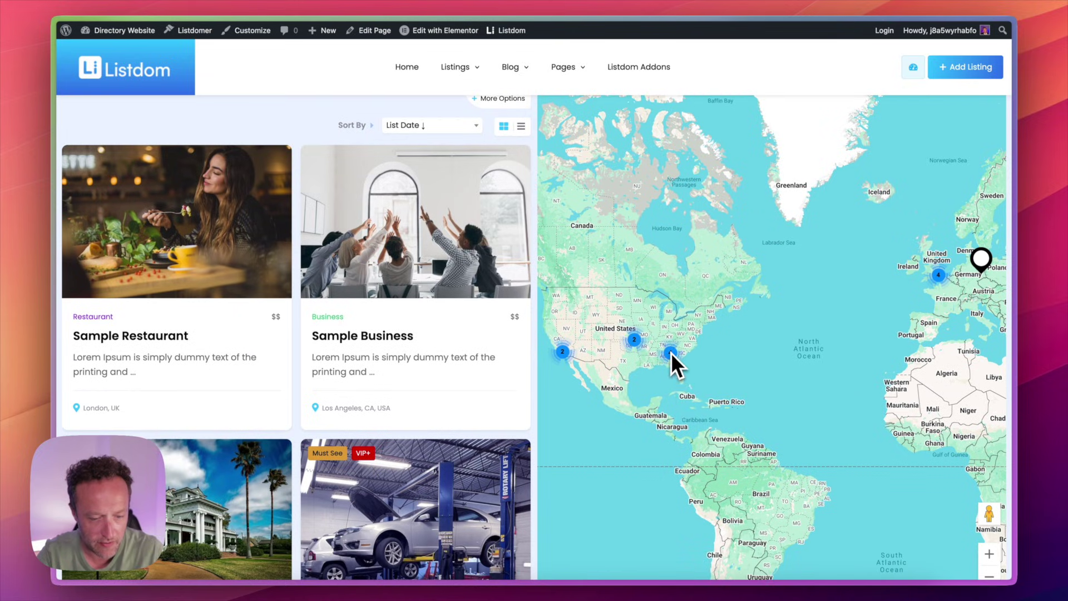
click(671, 353)
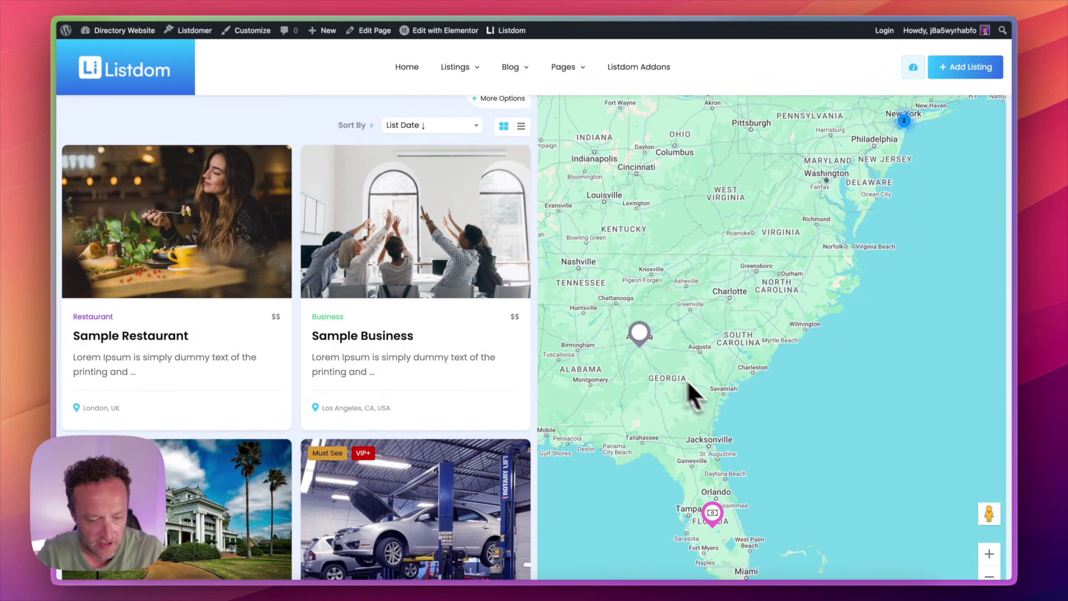
Open Sample Clinic from the Florida map marker's popup and scroll through its listing page
click(714, 511)
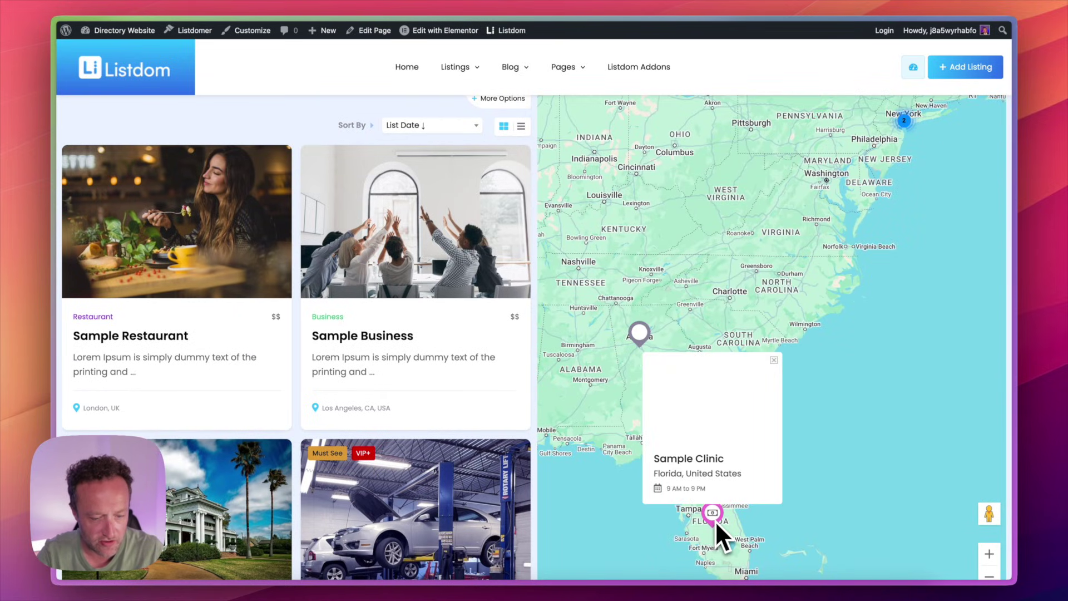
click(696, 460)
scroll(561, 311, down, 3)
scroll(560, 301, down, 5)
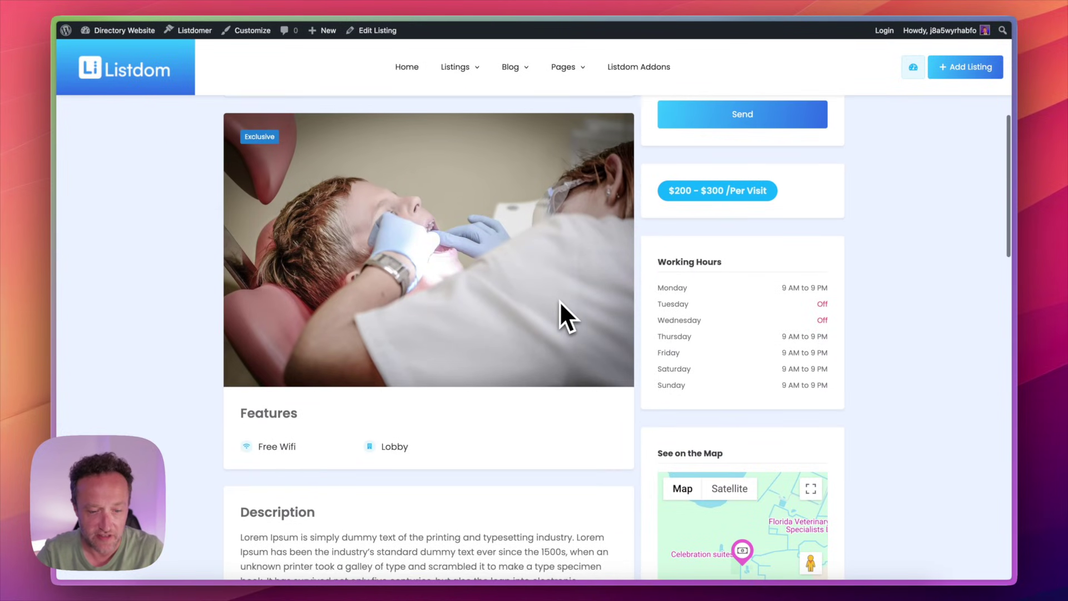
scroll(651, 289, up, 1)
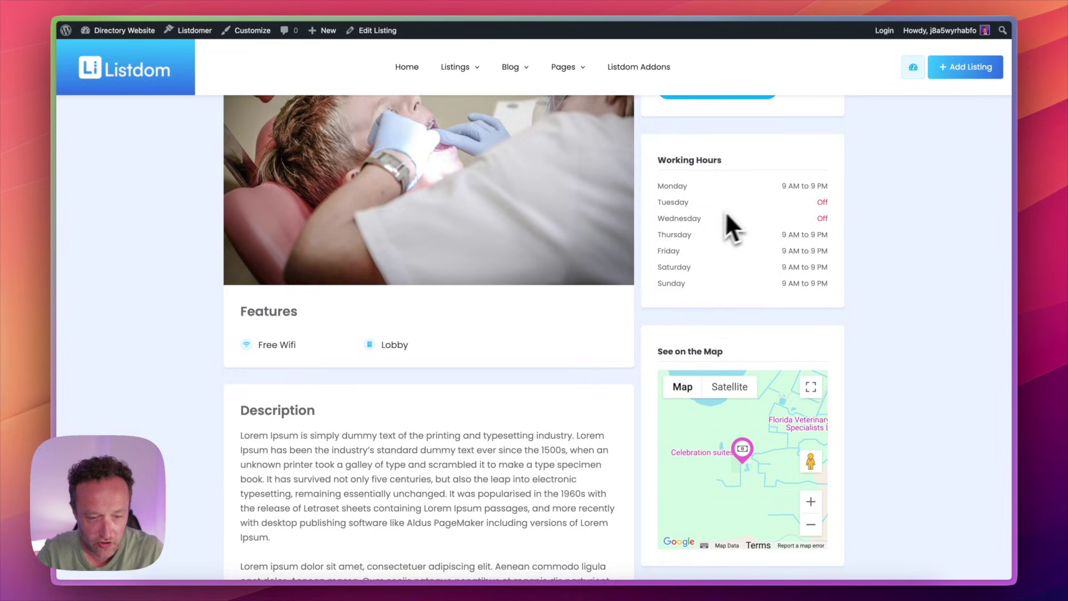
scroll(735, 203, down, 2)
scroll(739, 198, up, 1)
scroll(739, 198, down, 1)
scroll(742, 167, down, 1)
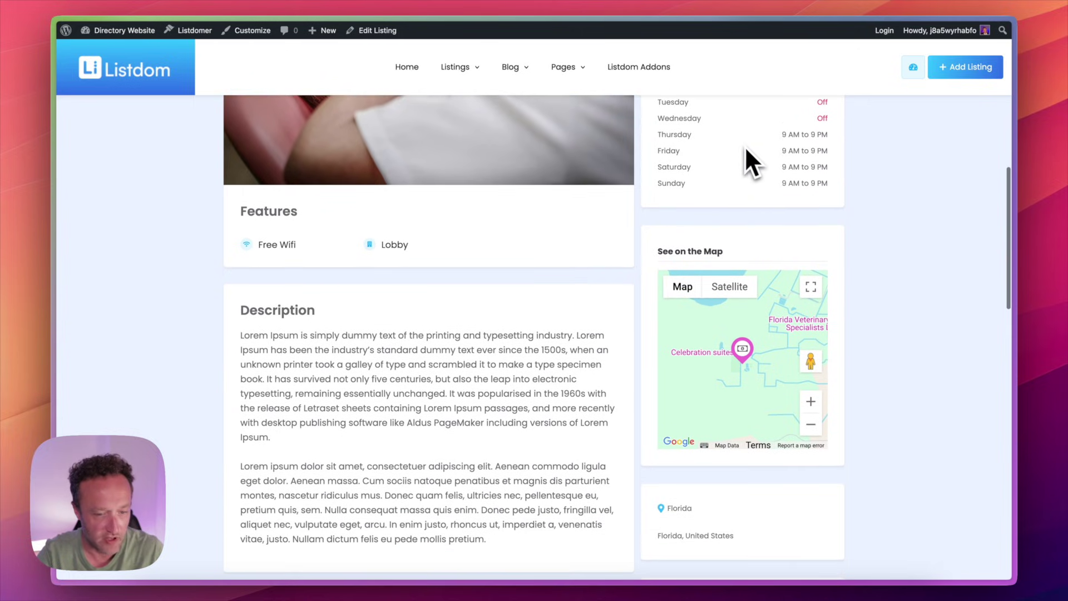
scroll(425, 275, down, 5)
scroll(425, 275, down, 10)
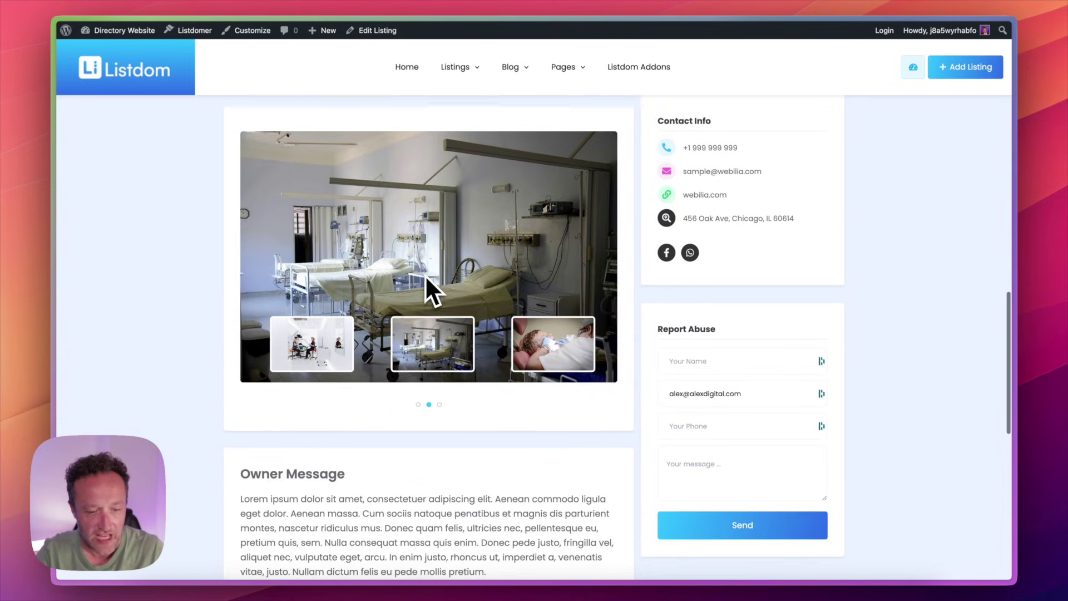
Return to the top of Sample Clinic, then go back to the Halfmap Skin listings
key(Home)
scroll(426, 278, down, 1)
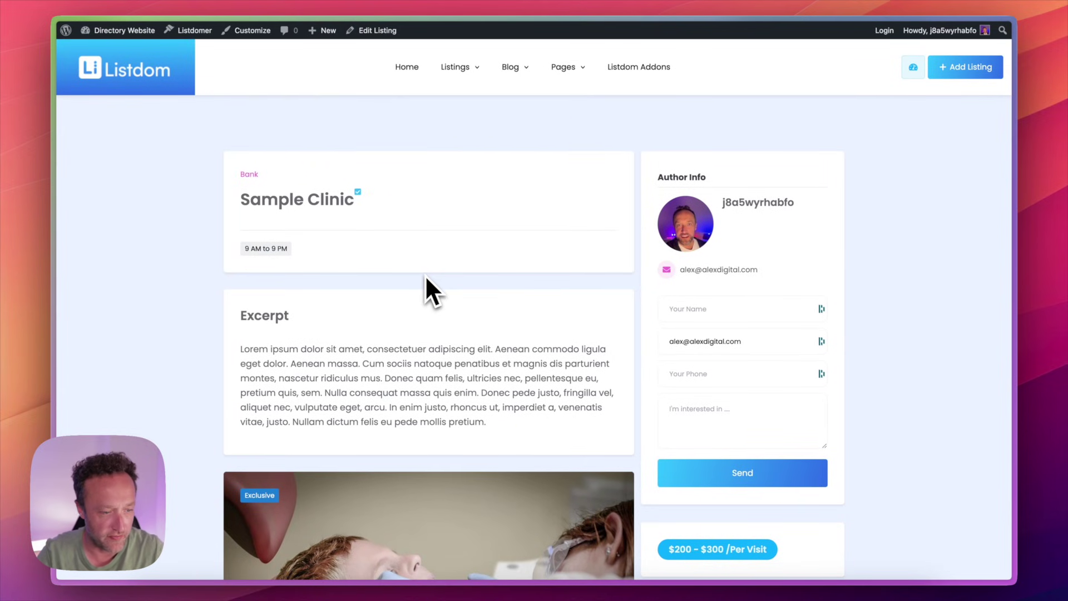
key(super+Left)
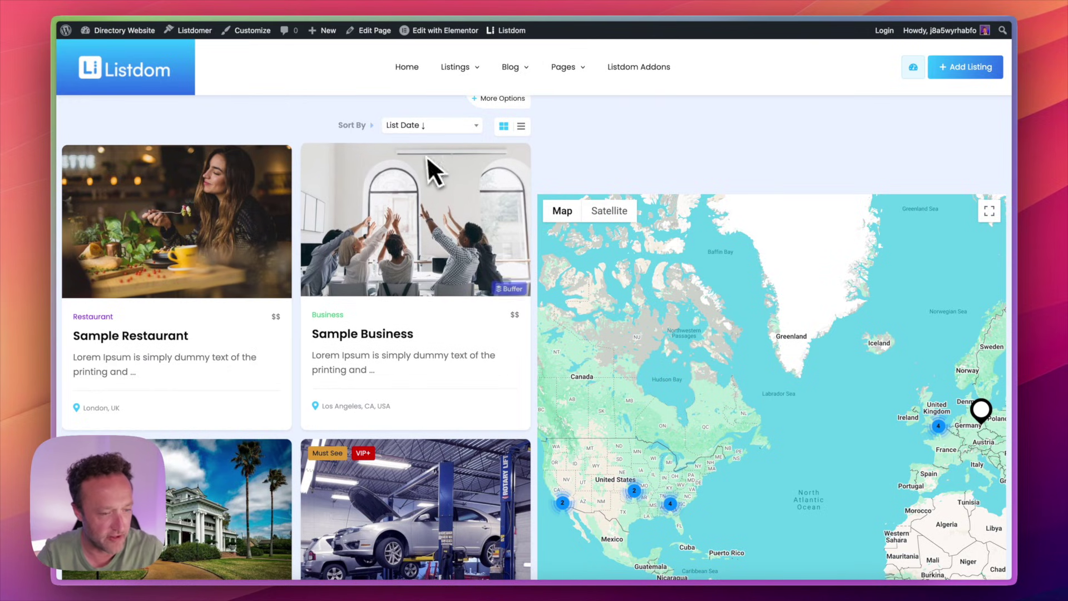
View the Grid Skin listings page and scroll through its cards
mouse_move(471, 62)
mouse_move(472, 97)
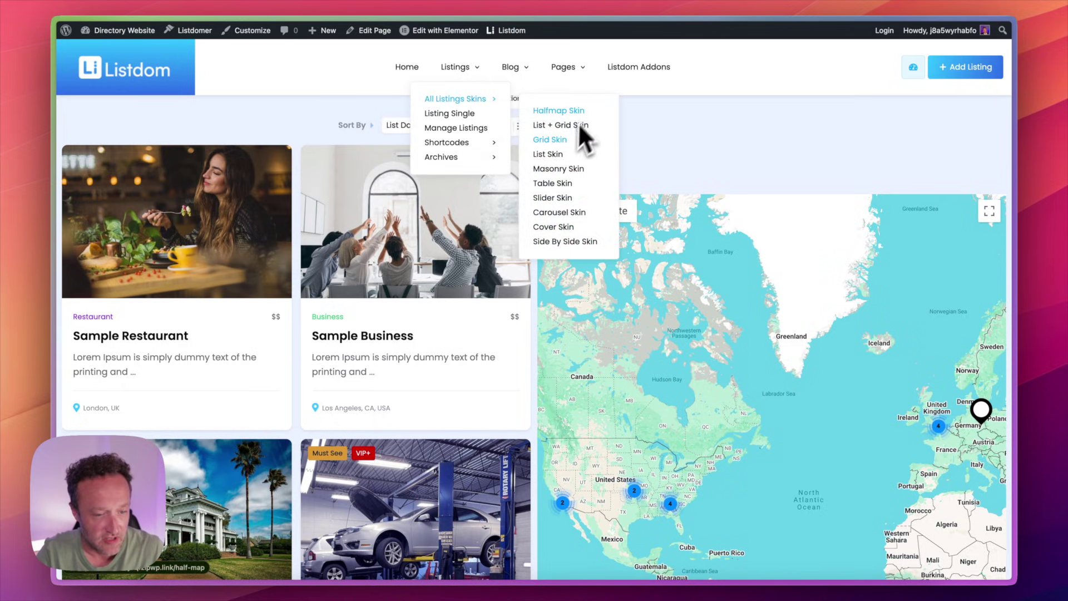
click(604, 140)
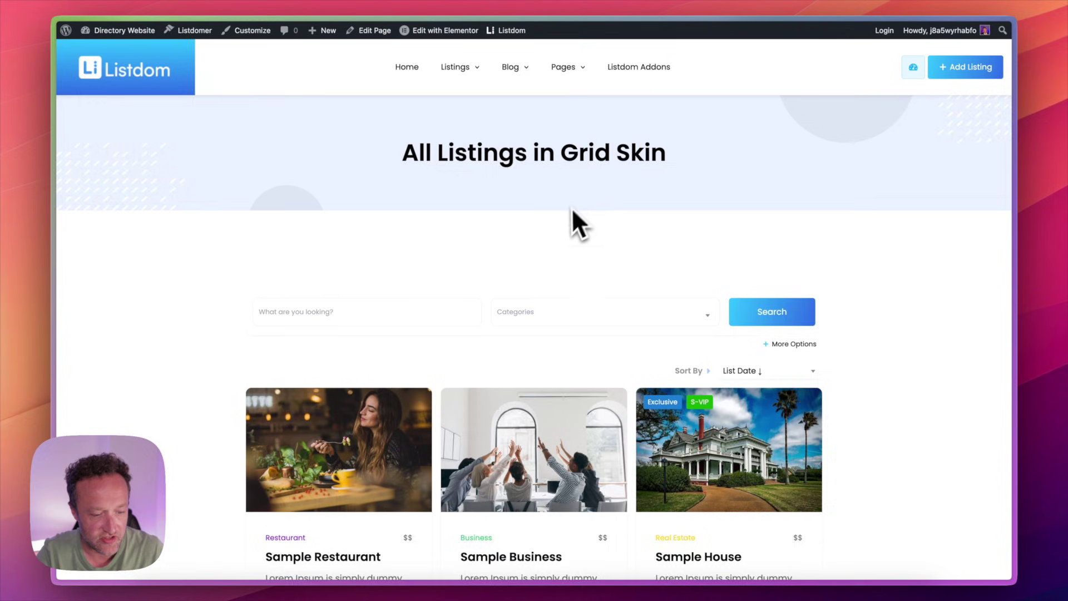
scroll(571, 221, down, 5)
scroll(553, 284, down, 5)
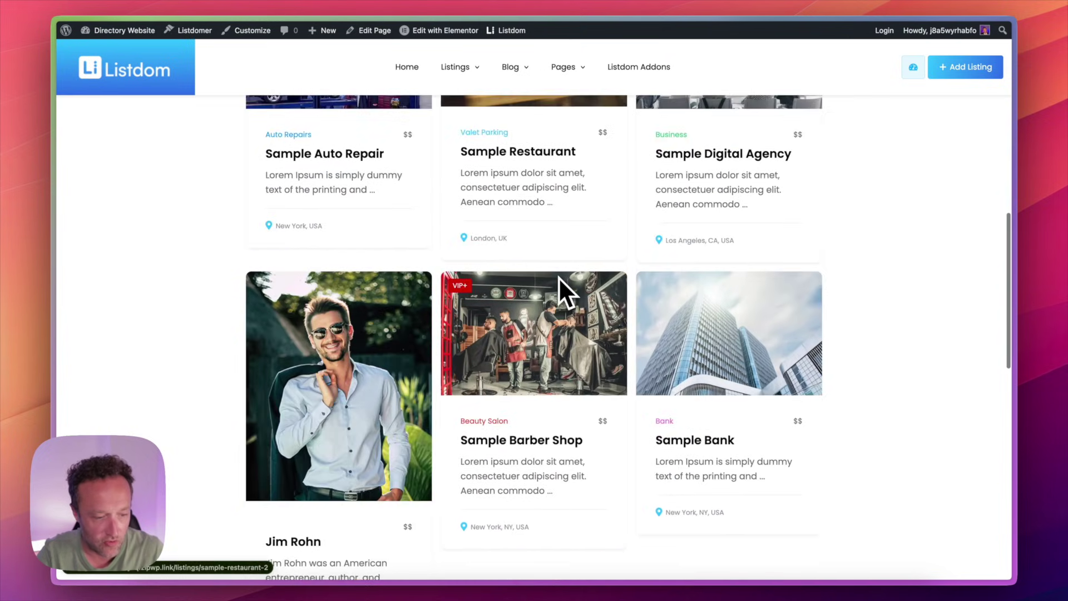
scroll(558, 277, up, 10)
Show the Masonry Skin page and filter by Auto Repairs, Bank, then All
mouse_move(466, 69)
mouse_move(472, 100)
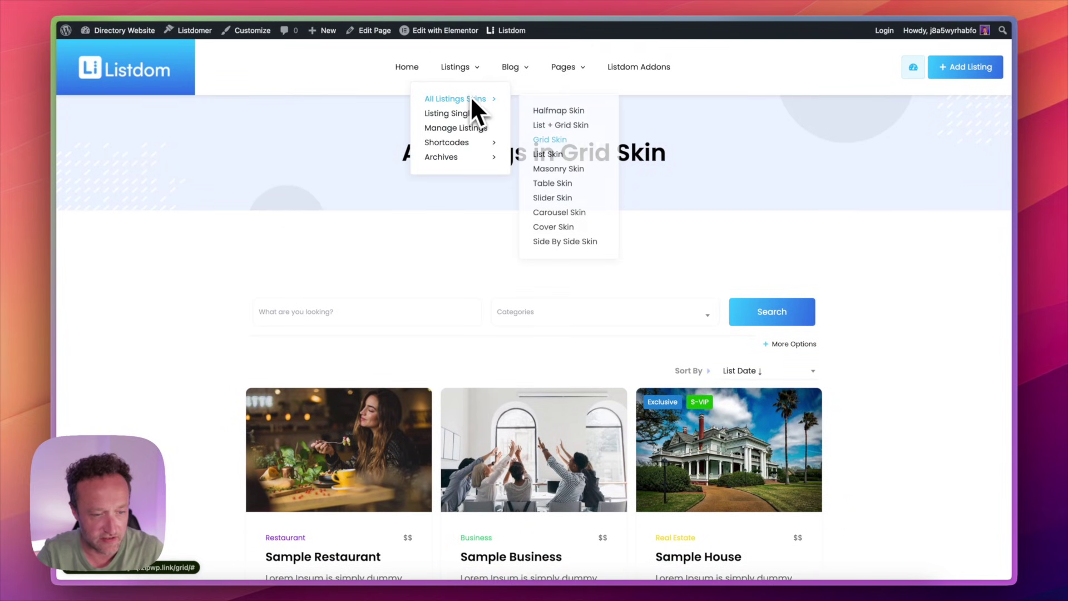
click(569, 168)
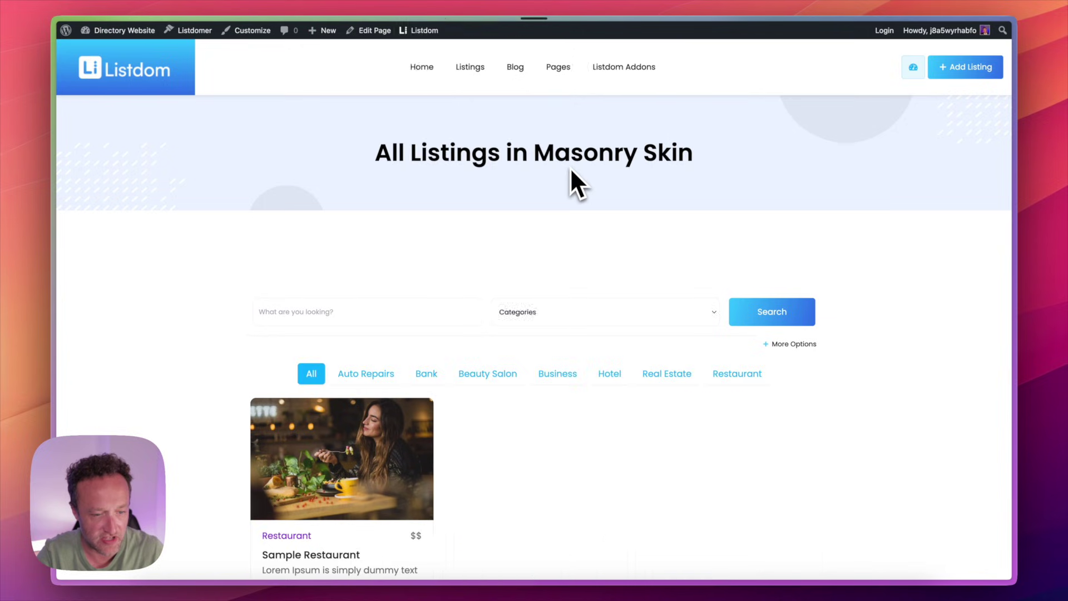
scroll(569, 168, down, 3)
scroll(569, 168, up, 1)
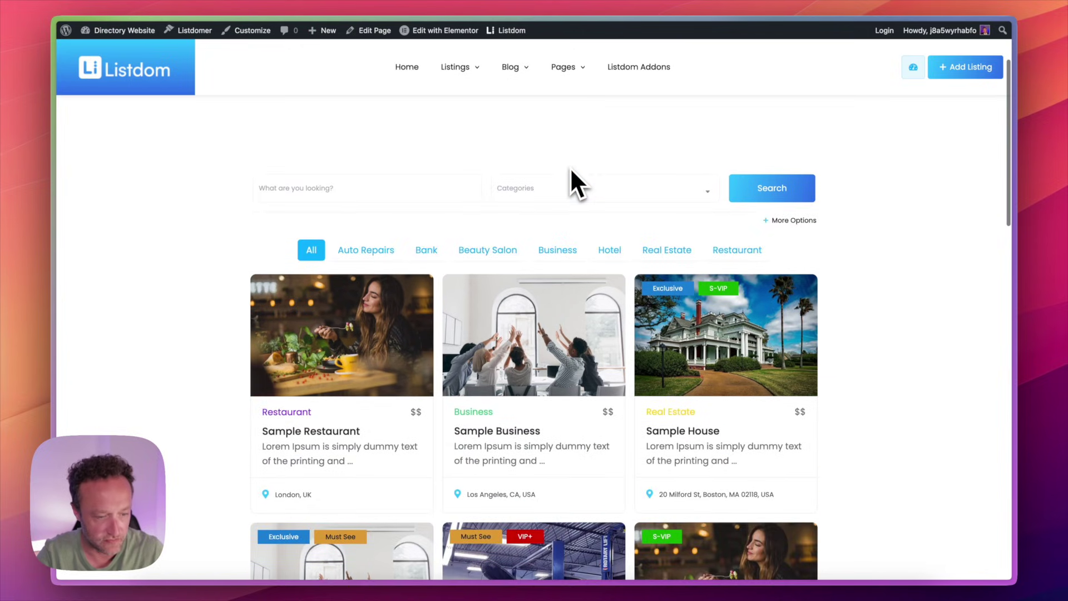
click(386, 251)
click(426, 253)
click(312, 250)
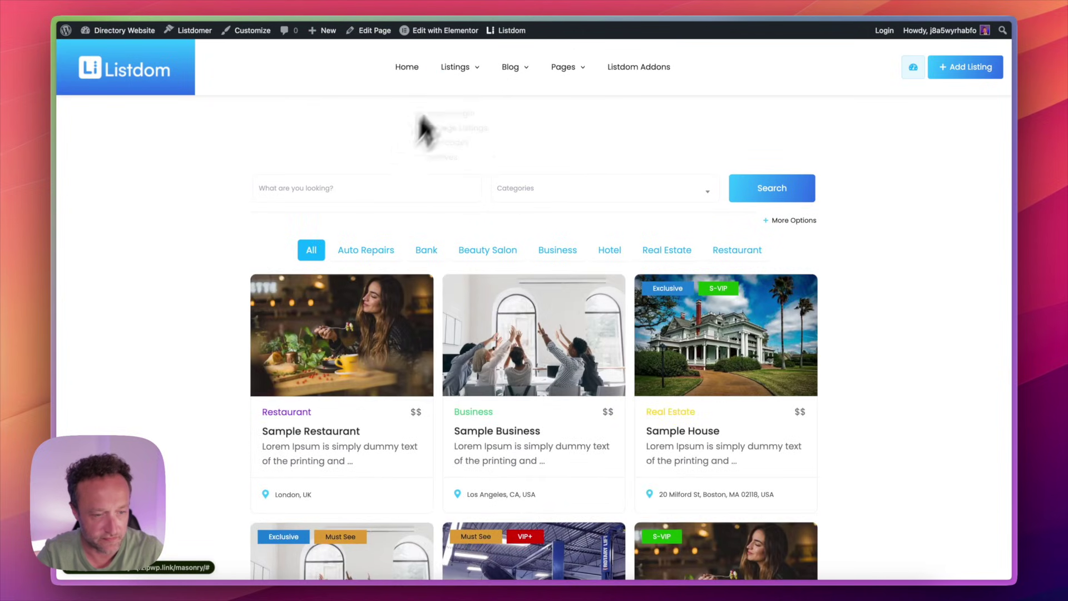
View the List Skin listings page and scroll through its entries
mouse_move(455, 76)
mouse_move(462, 97)
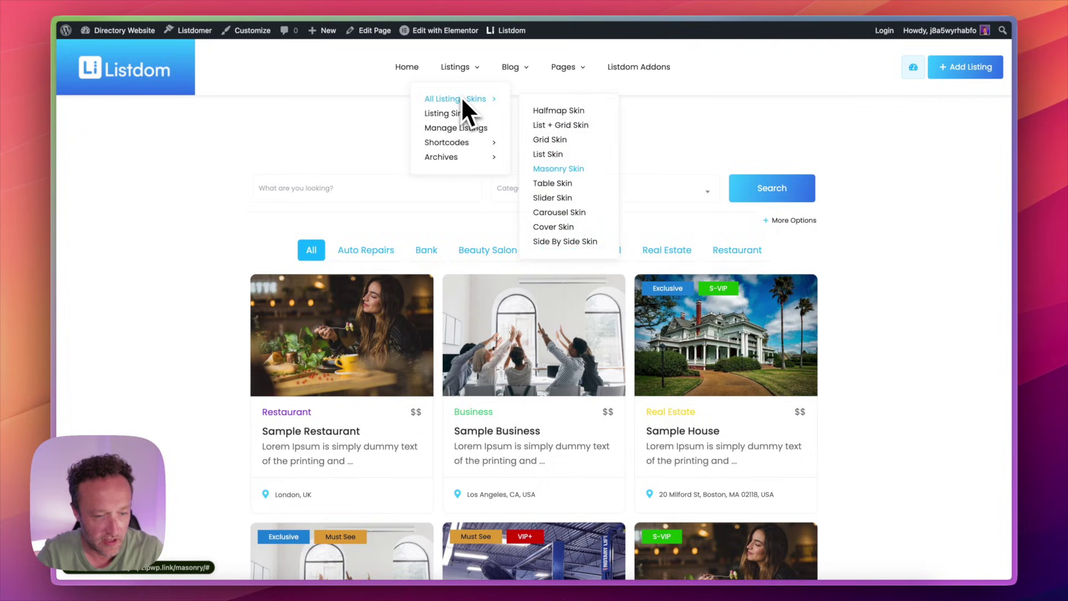
click(567, 154)
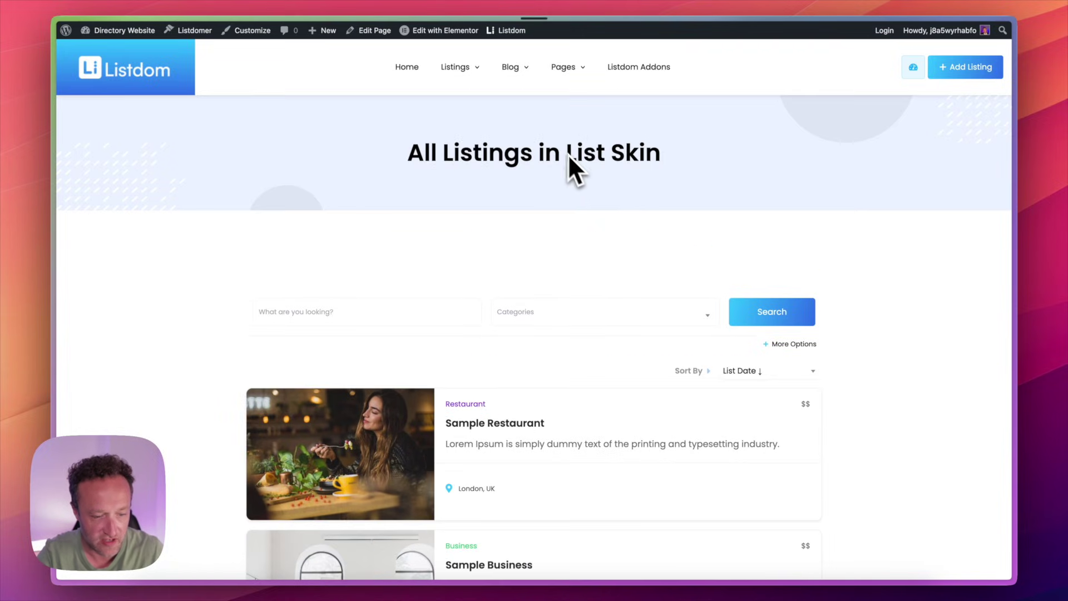
scroll(609, 185, down, 3)
scroll(563, 433, down, 4)
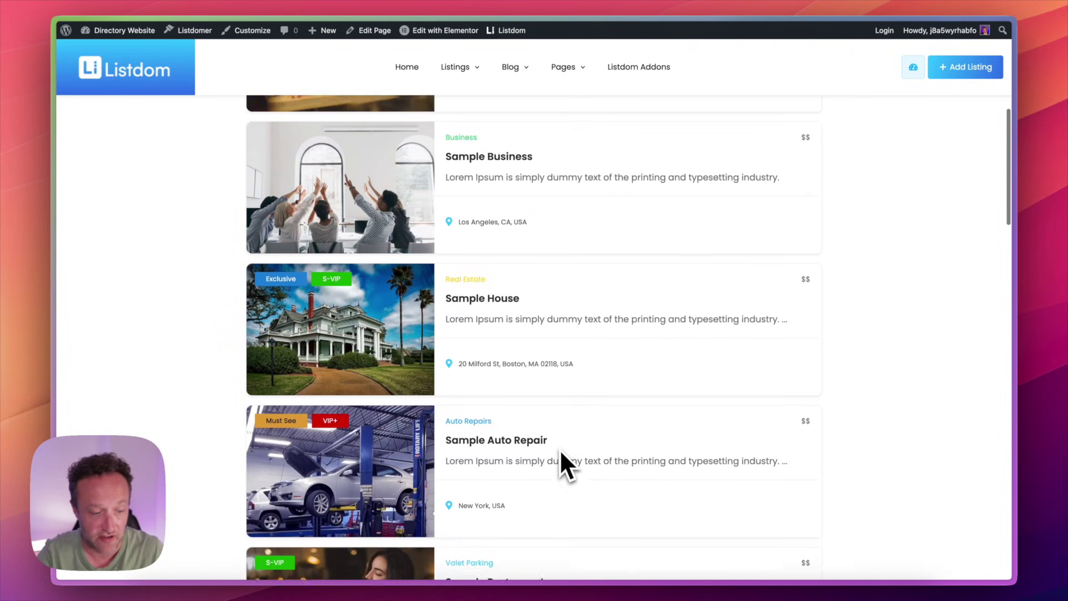
scroll(565, 460, up, 5)
Show all listings in the Table Skin layout and scroll through the table
mouse_move(467, 70)
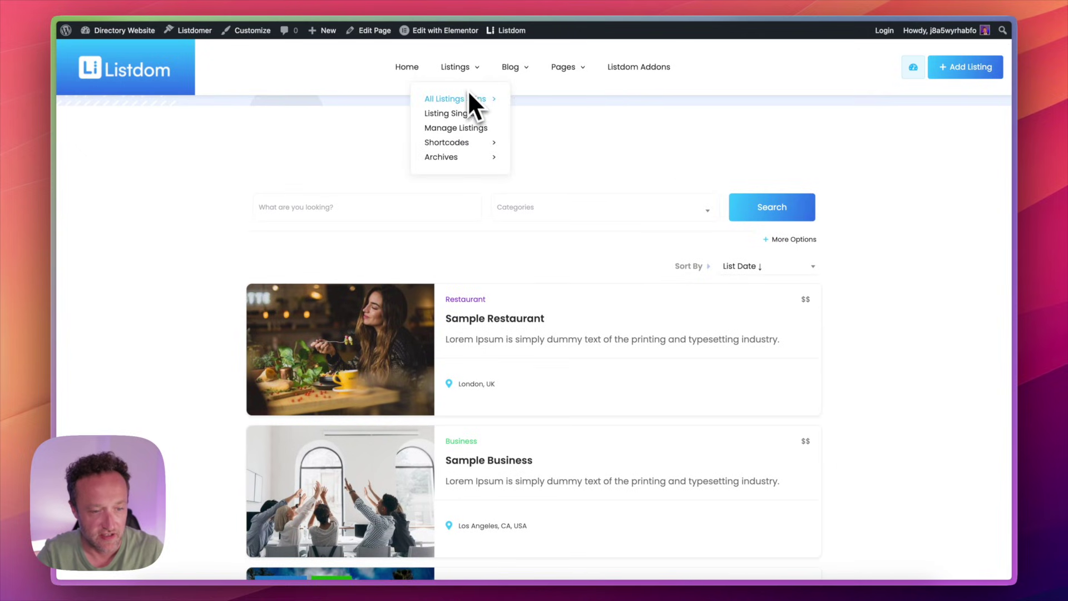
mouse_move(474, 102)
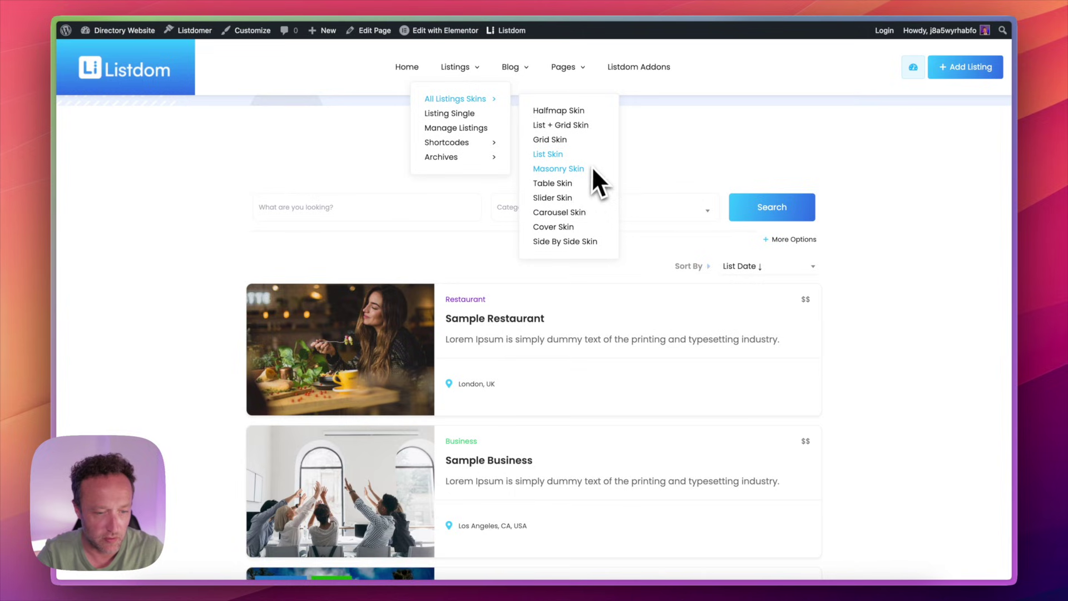
click(573, 184)
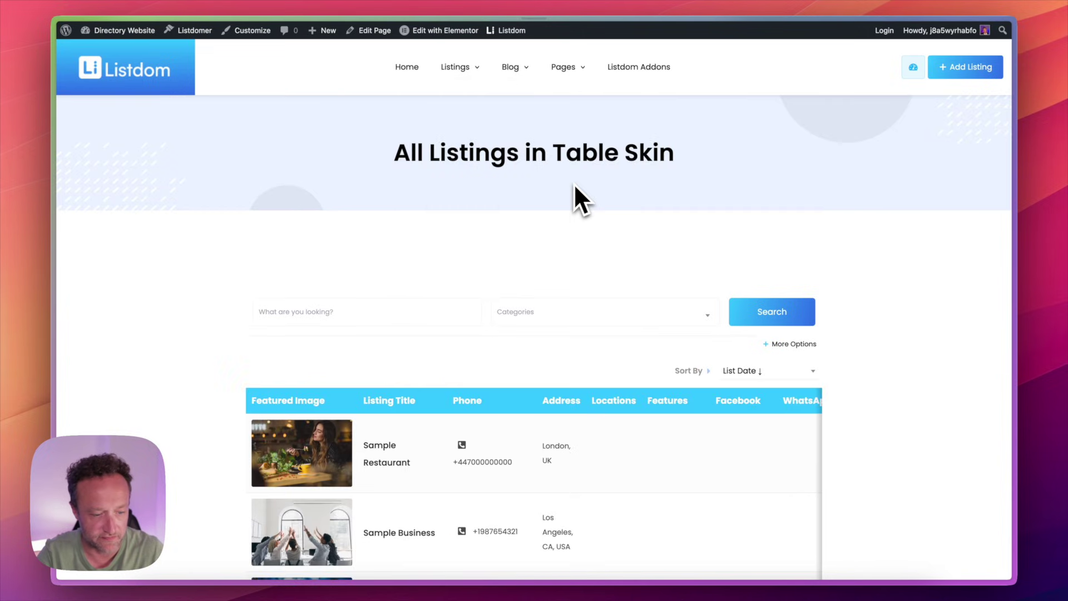
scroll(573, 183, down, 4)
scroll(574, 187, down, 2)
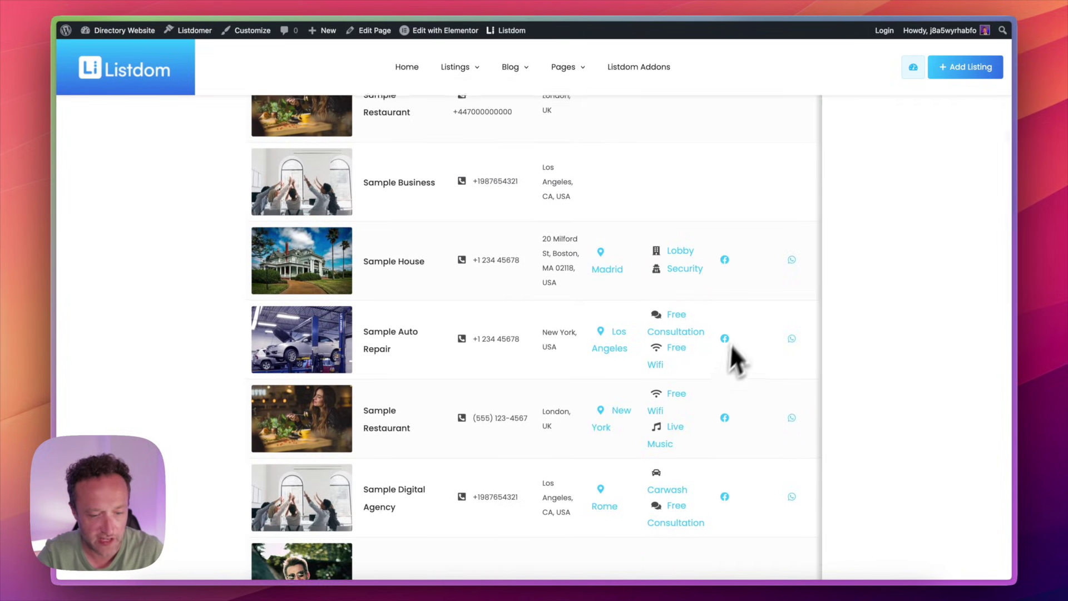
scroll(723, 333, up, 5)
Display the listings in the Slider Skin and swipe through the slider cards
mouse_move(482, 72)
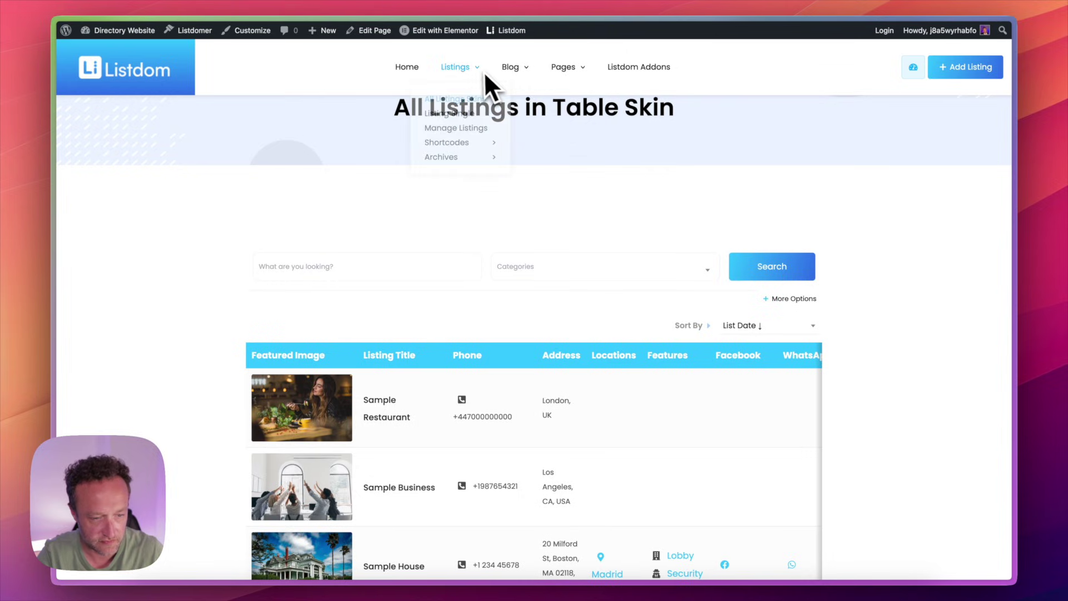
mouse_move(479, 99)
click(559, 198)
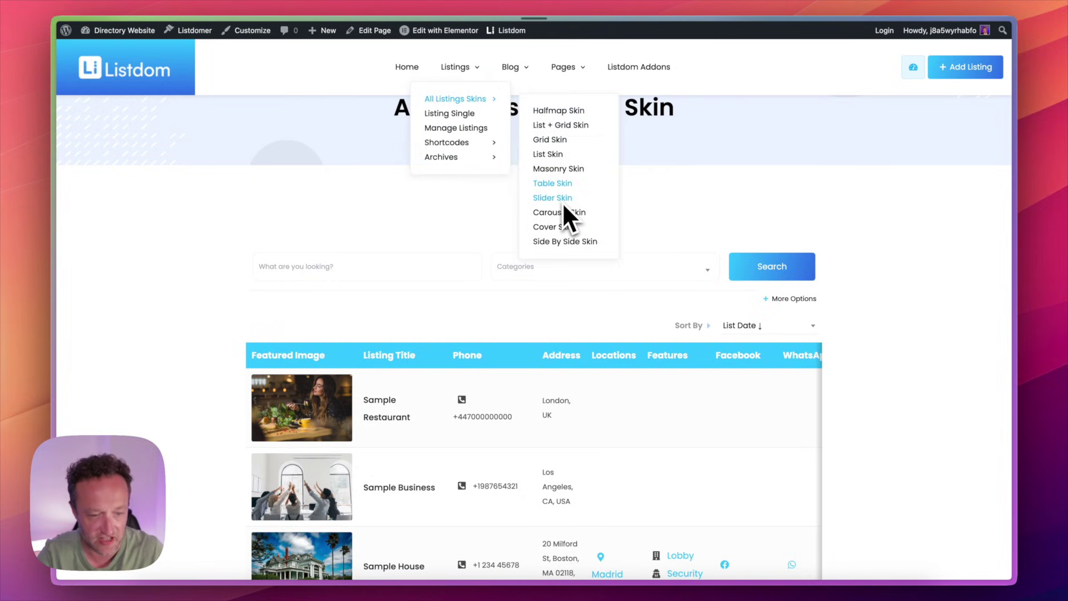
scroll(562, 202, down, 4)
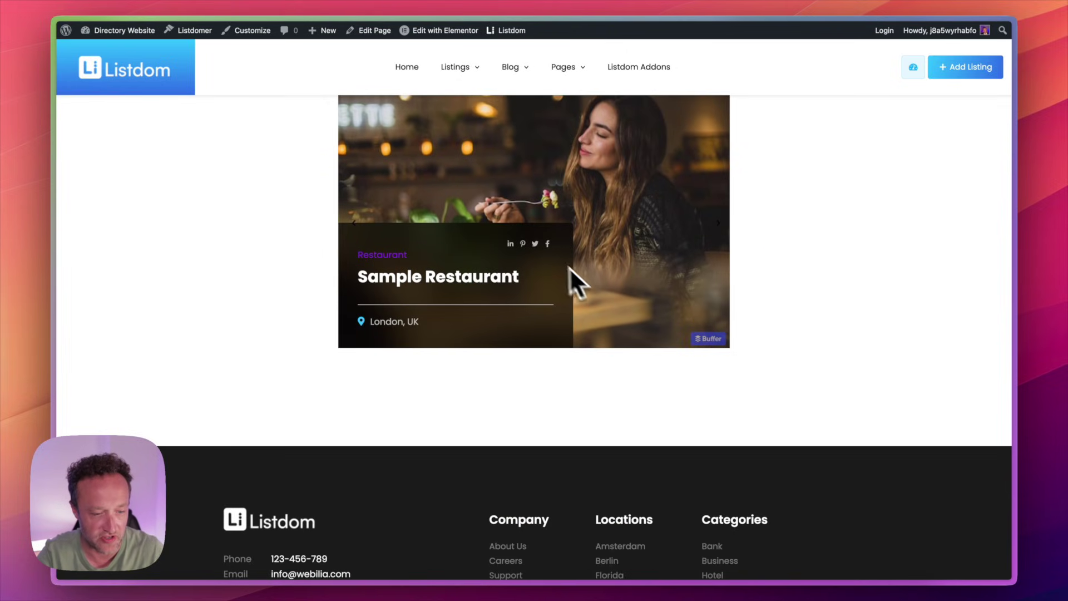
scroll(572, 279, up, 2)
scroll(633, 269, up, 1)
drag(639, 294, 381, 307)
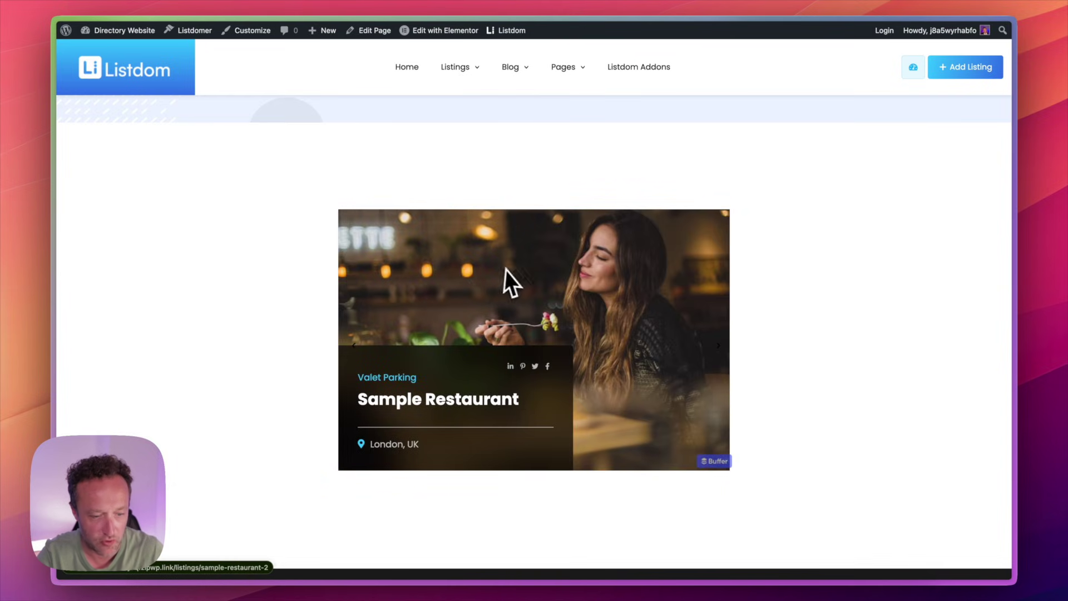
mouse_move(472, 69)
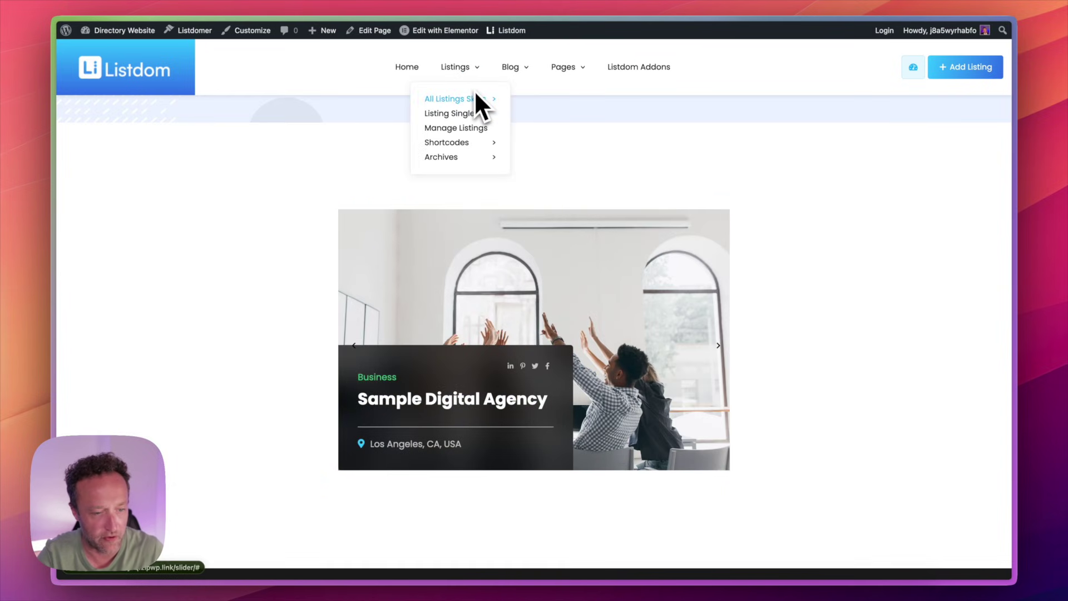
click(473, 98)
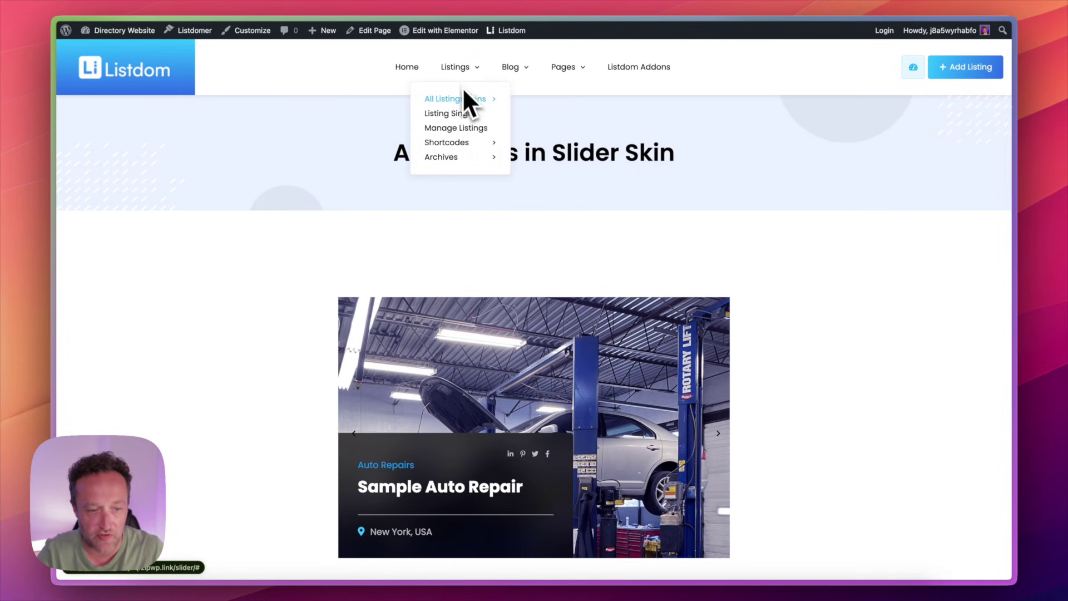
Open the Sample Hotel single listing and scroll through its details, author and hours
click(462, 115)
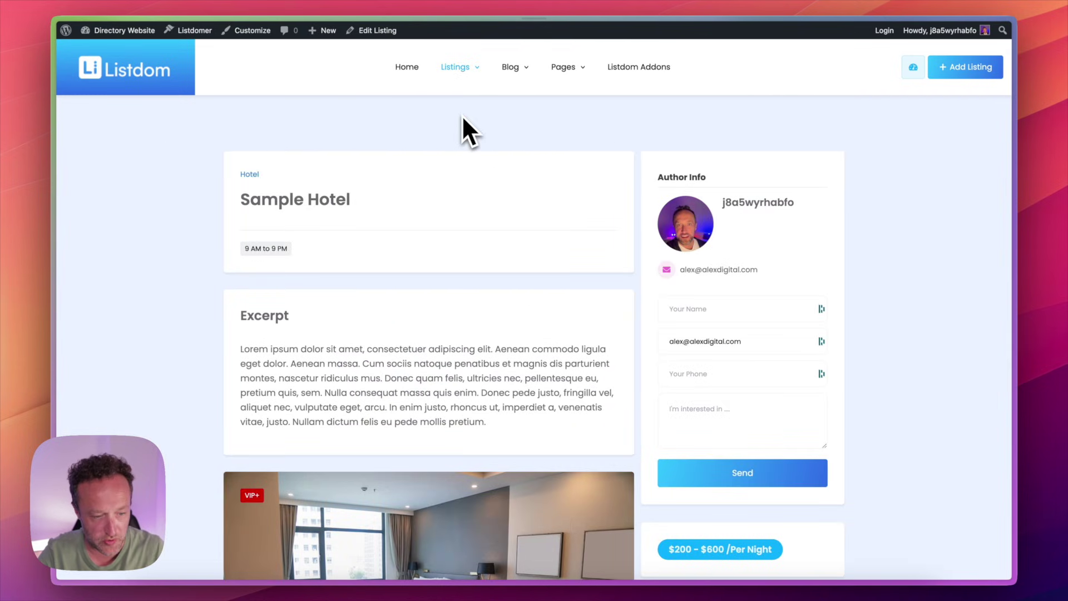
scroll(529, 136, down, 15)
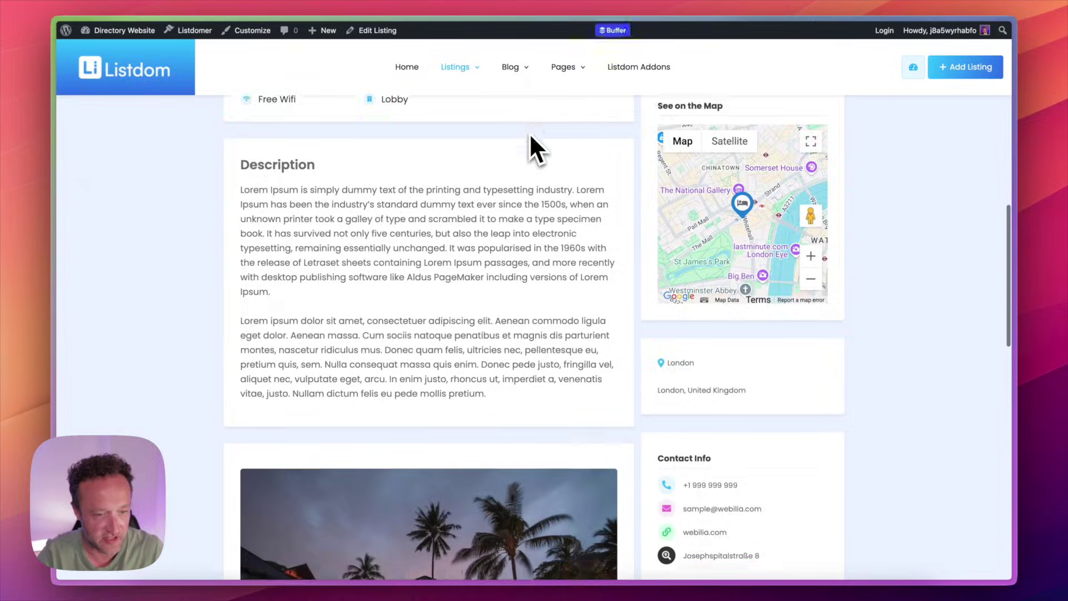
scroll(529, 132, down, 5)
scroll(529, 132, up, 20)
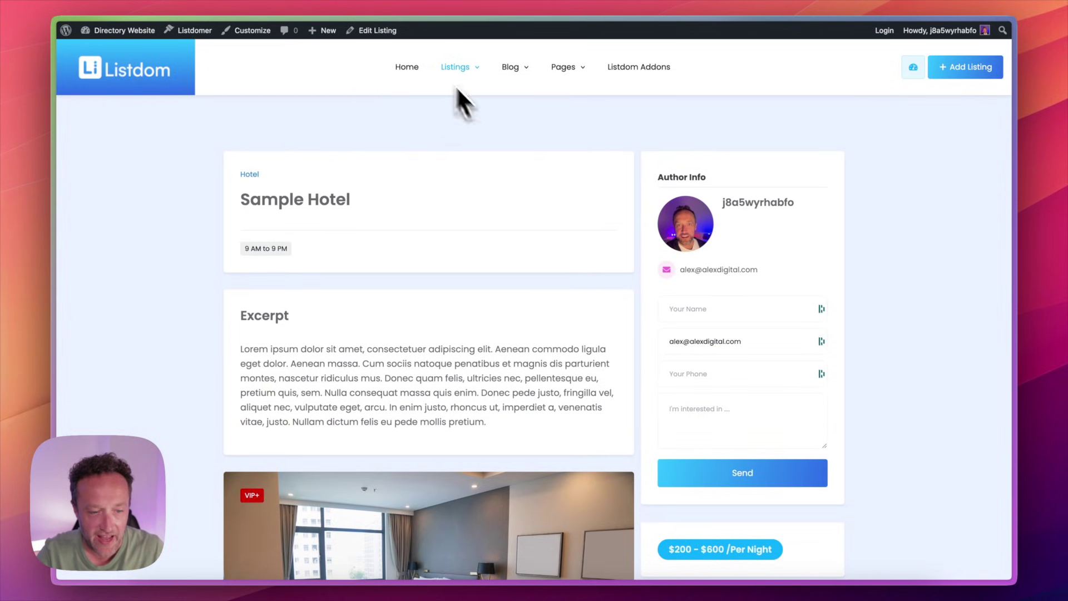
mouse_move(455, 70)
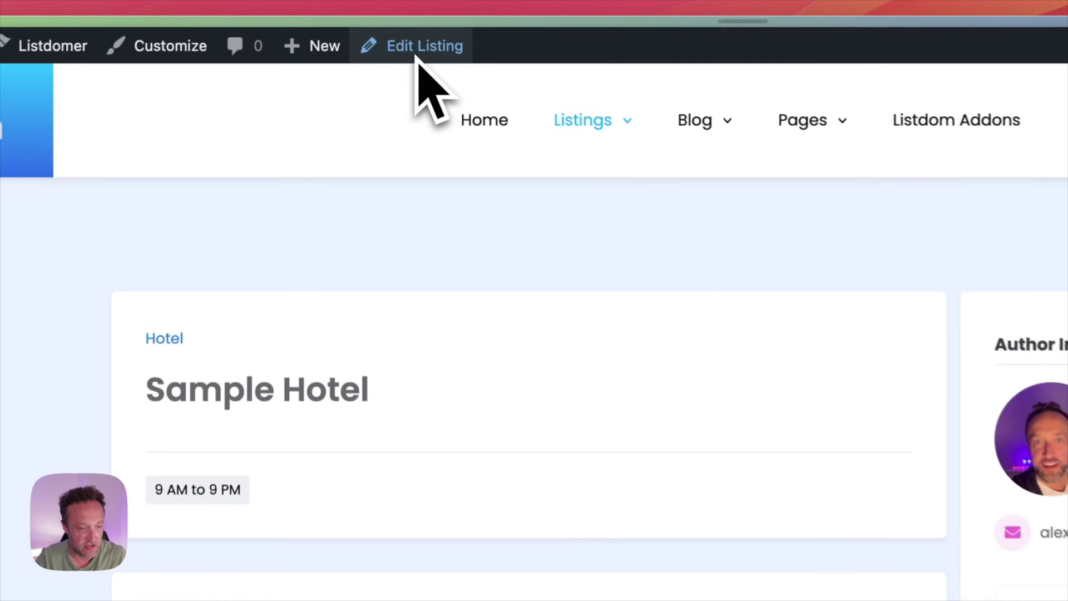
Open Sample Hotel in the backend editor and review its London address and map location
click(416, 55)
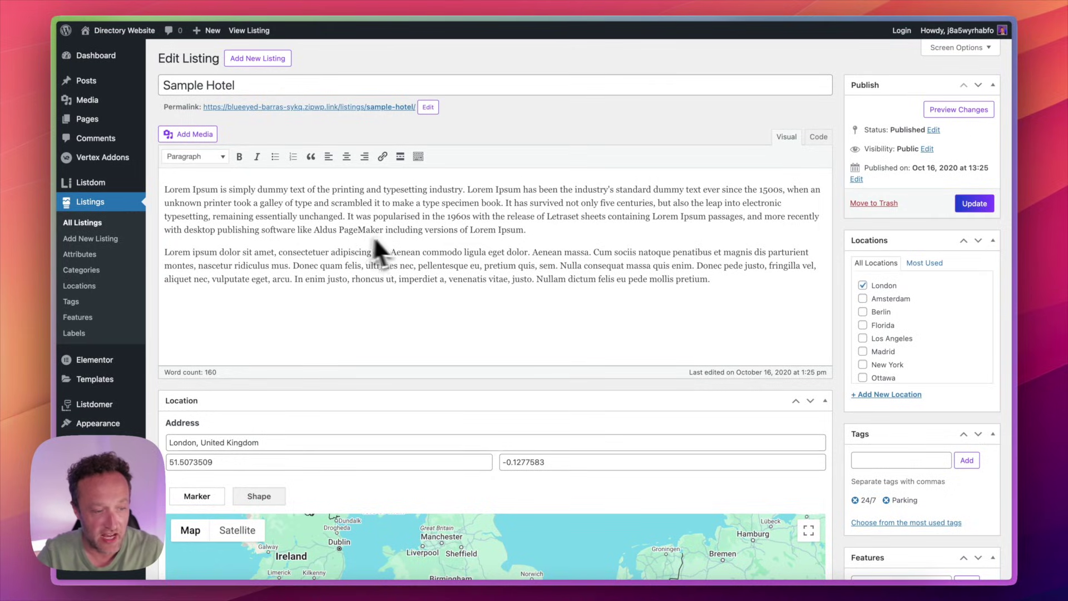
scroll(422, 239, down, 5)
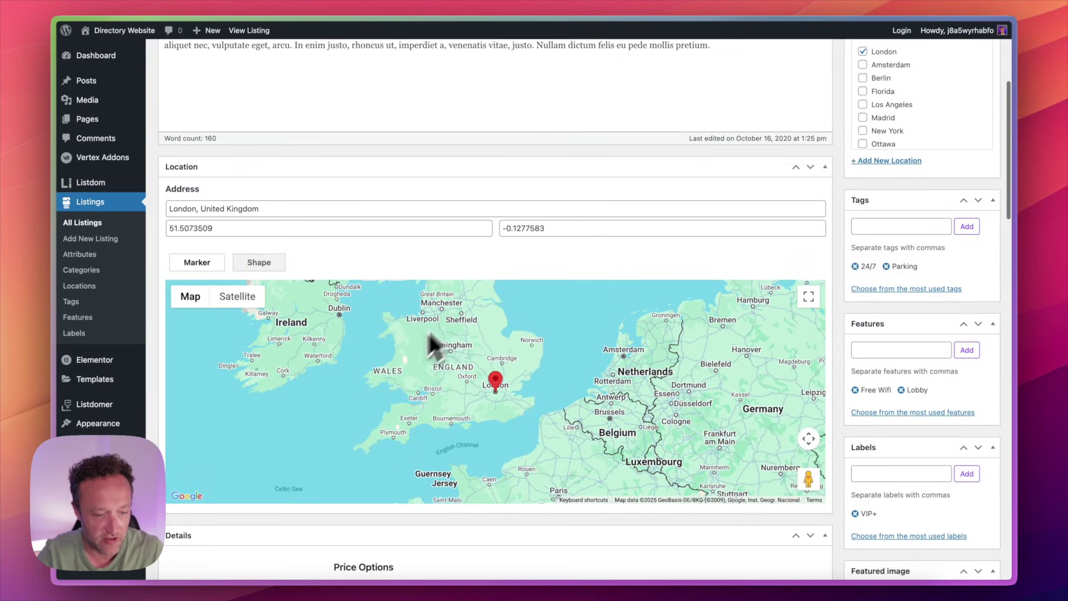
scroll(405, 258, down, 1)
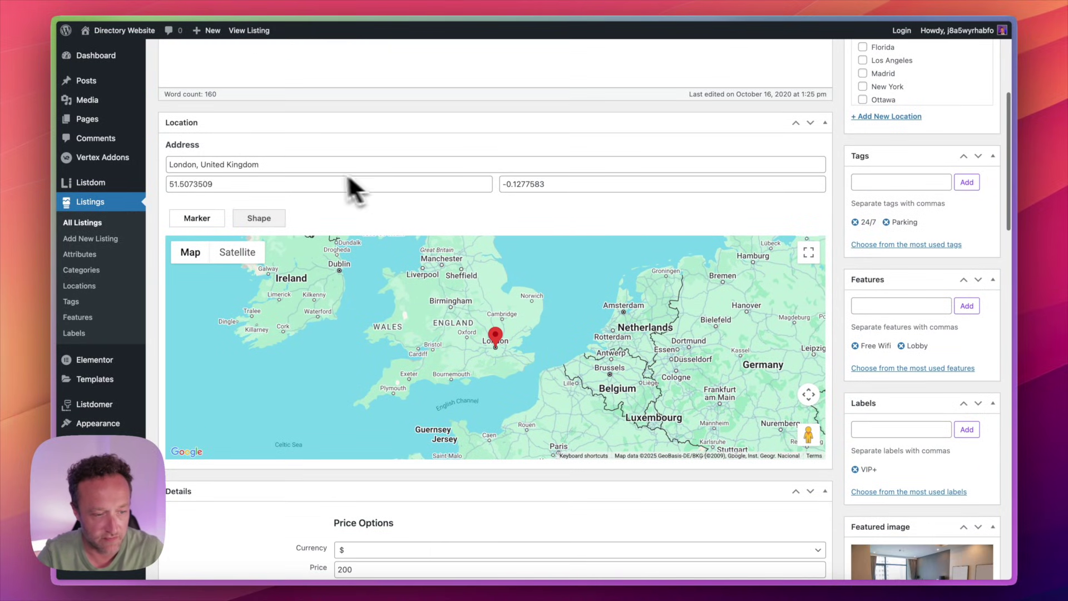
drag(322, 170, 111, 161)
click(435, 121)
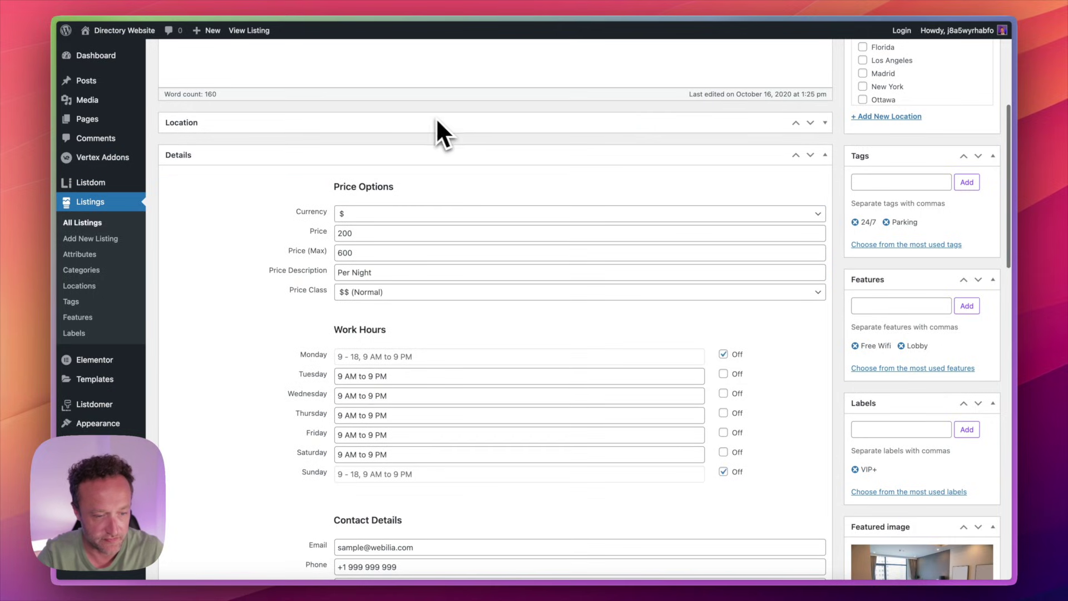
click(462, 127)
Scroll through the listing's Details, Gallery, Attributes and Excerpt boxes
scroll(490, 178, down, 5)
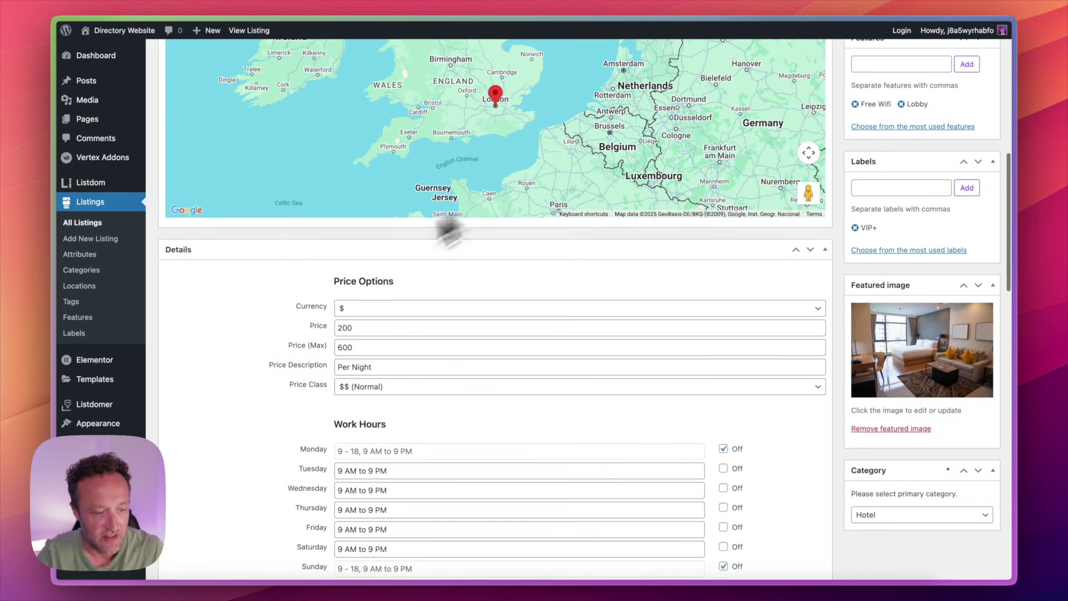
scroll(426, 326, down, 1)
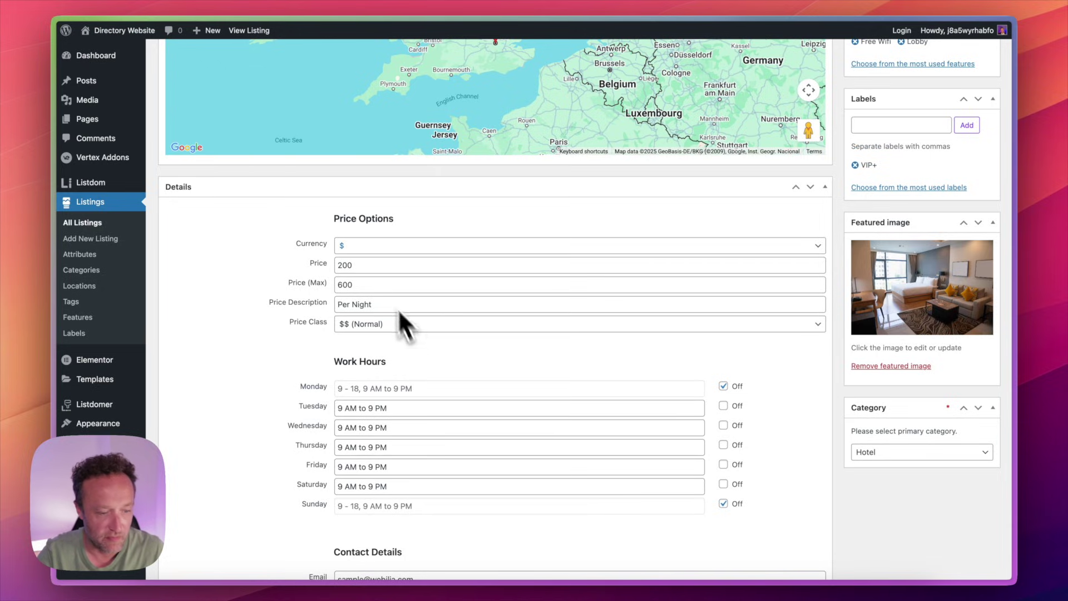
scroll(384, 284, down, 1)
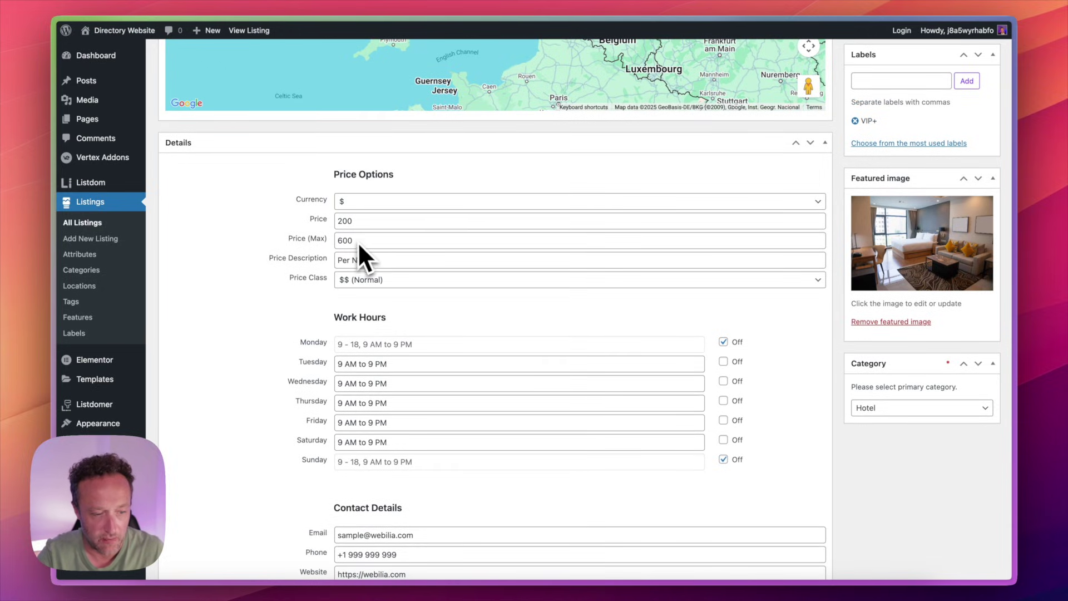
scroll(402, 245, down, 2)
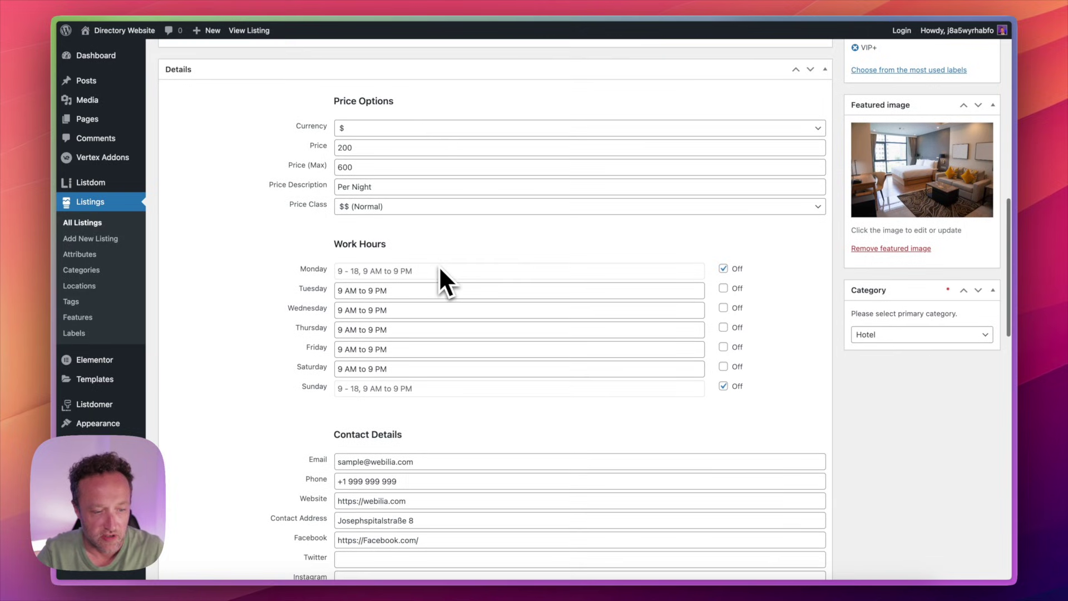
scroll(484, 334, down, 3)
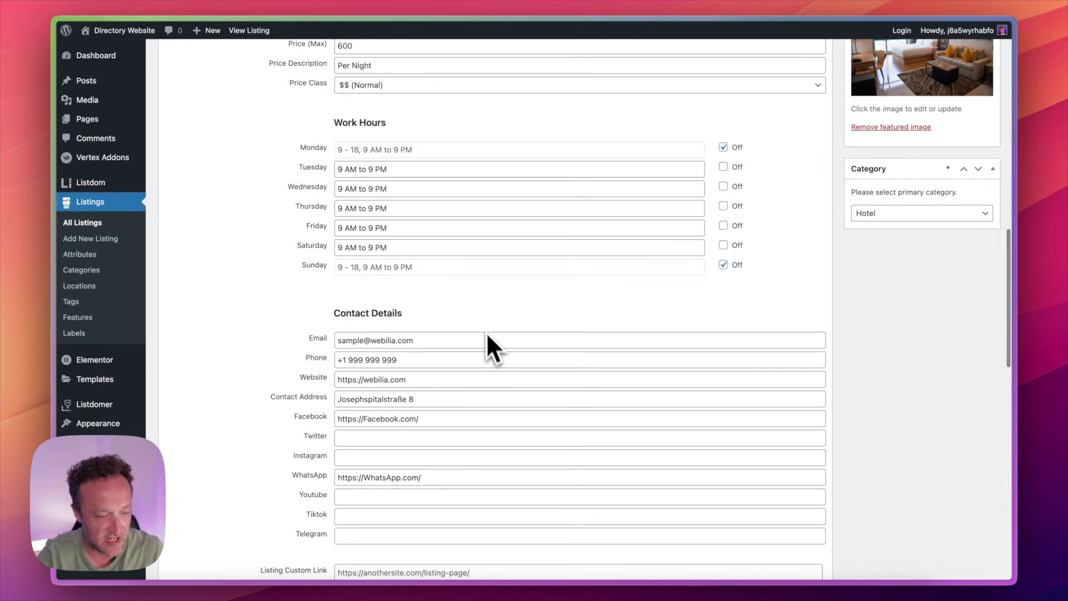
scroll(483, 328, down, 6)
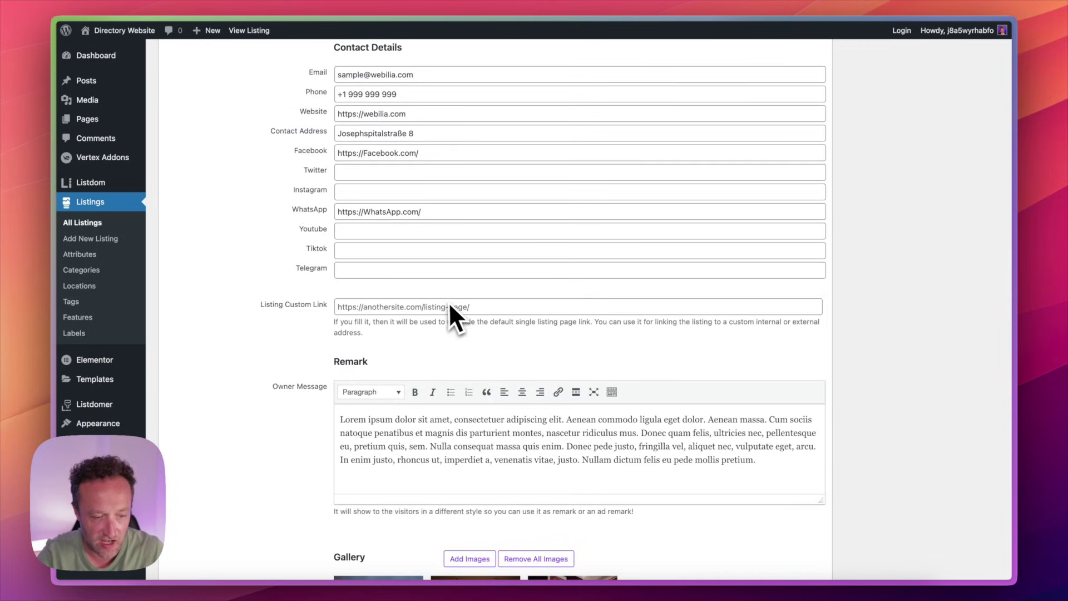
scroll(536, 271, down, 4)
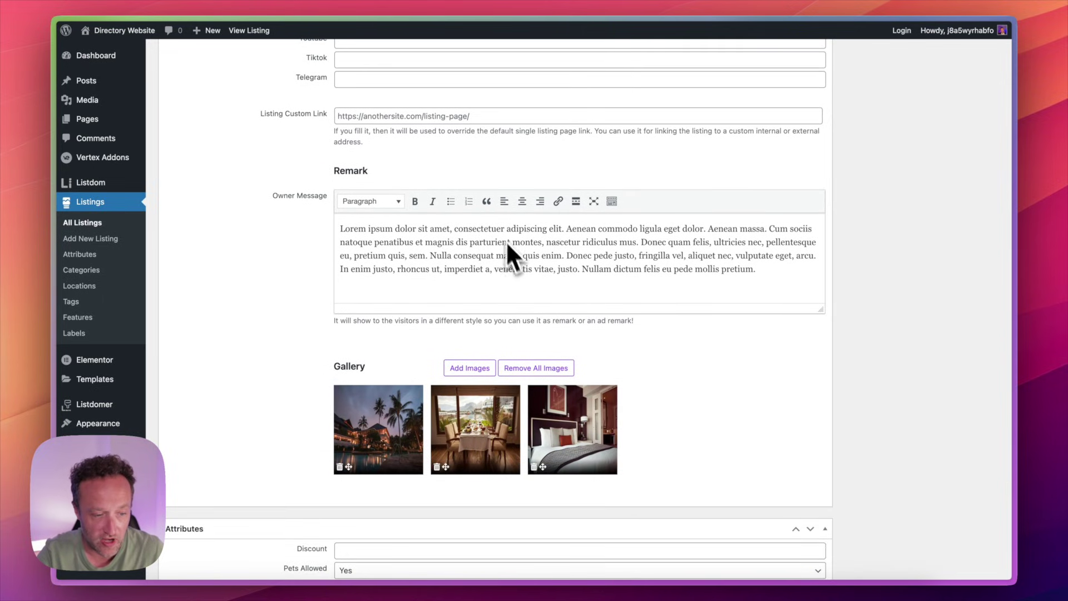
scroll(505, 241, down, 4)
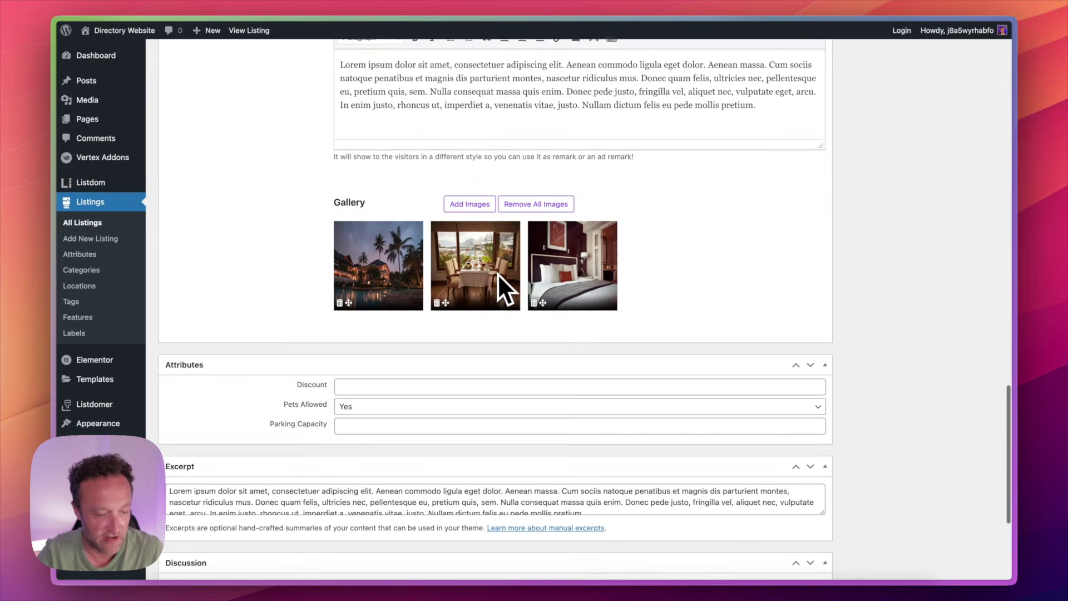
scroll(498, 272, down, 2)
click(366, 438)
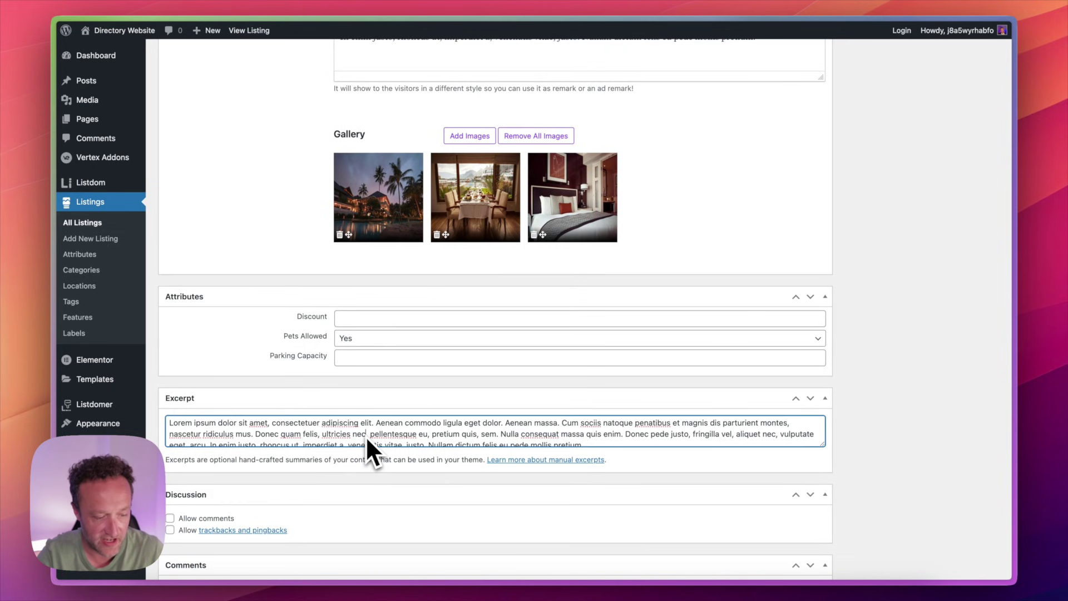
scroll(366, 436, up, 20)
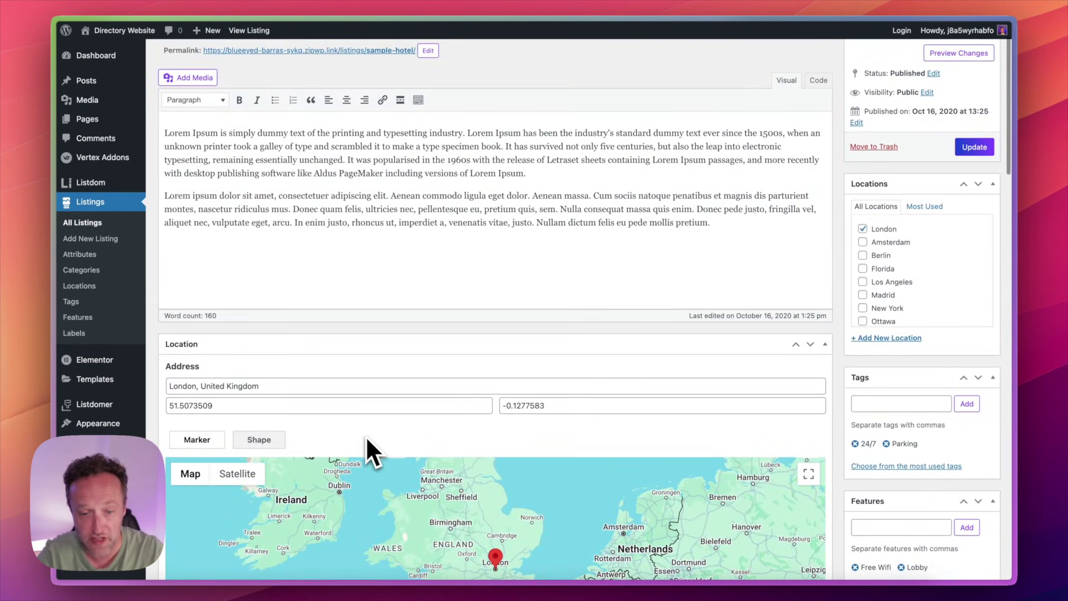
scroll(365, 436, up, 2)
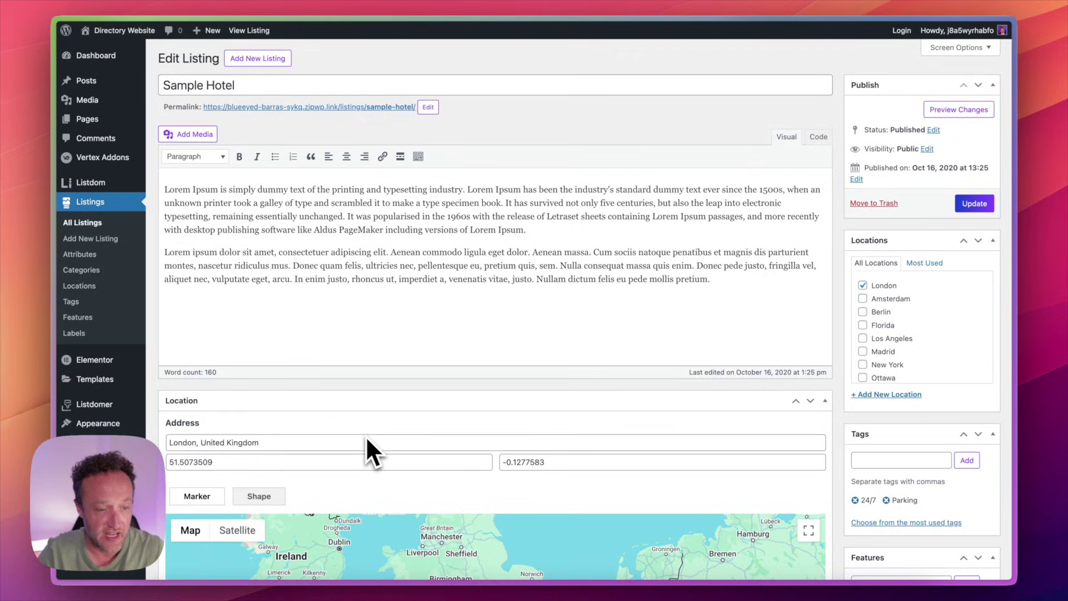
Start a blank Add New Listing form, scroll it, then switch to the front-end homepage
mouse_move(207, 29)
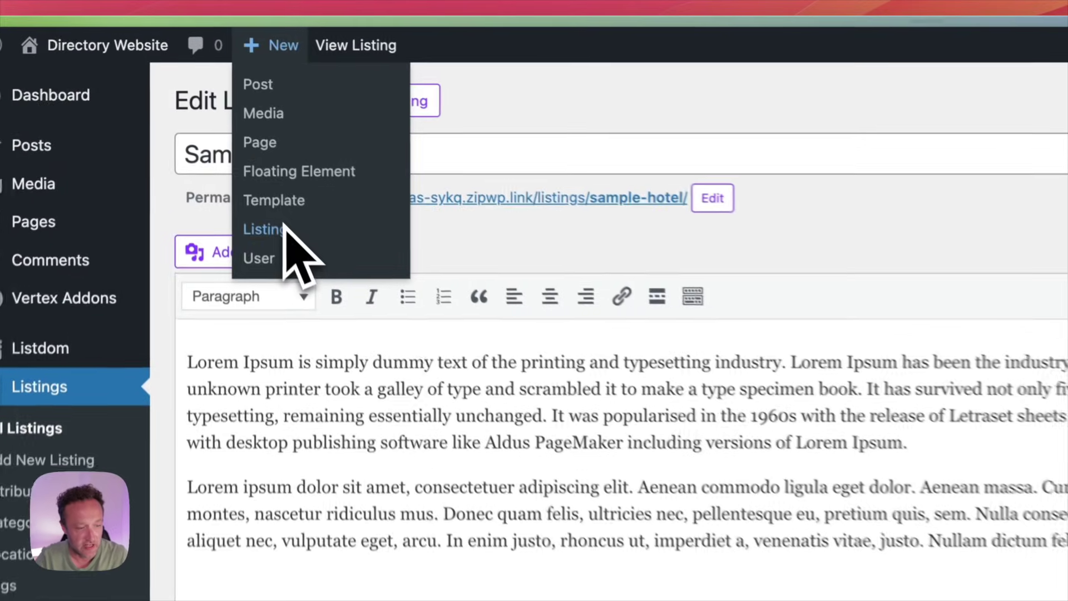
click(284, 229)
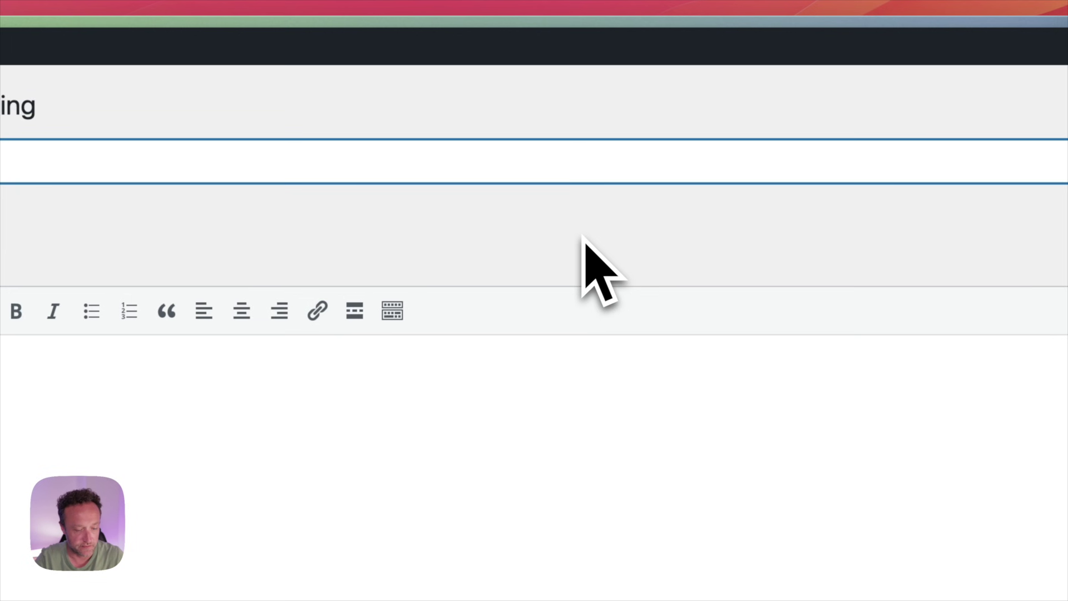
scroll(469, 167, down, 20)
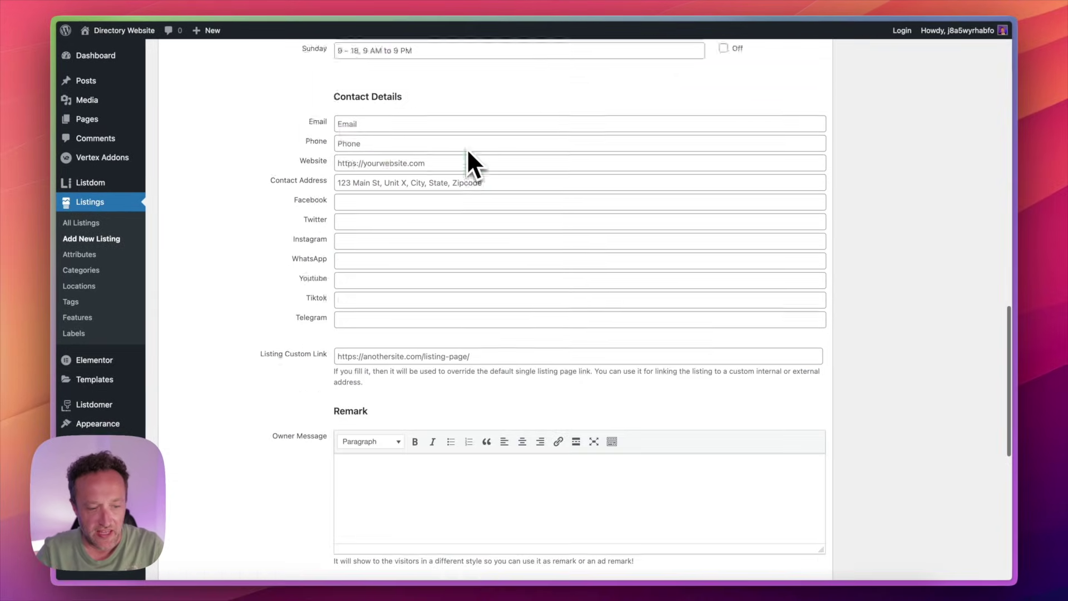
scroll(467, 152, up, 20)
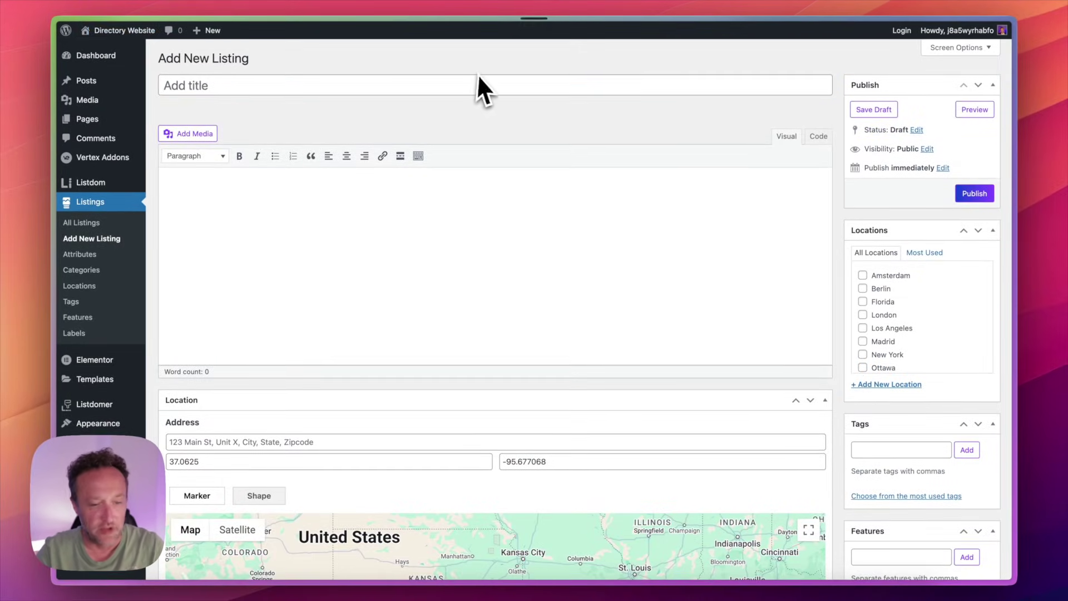
key(ctrl+Tab)
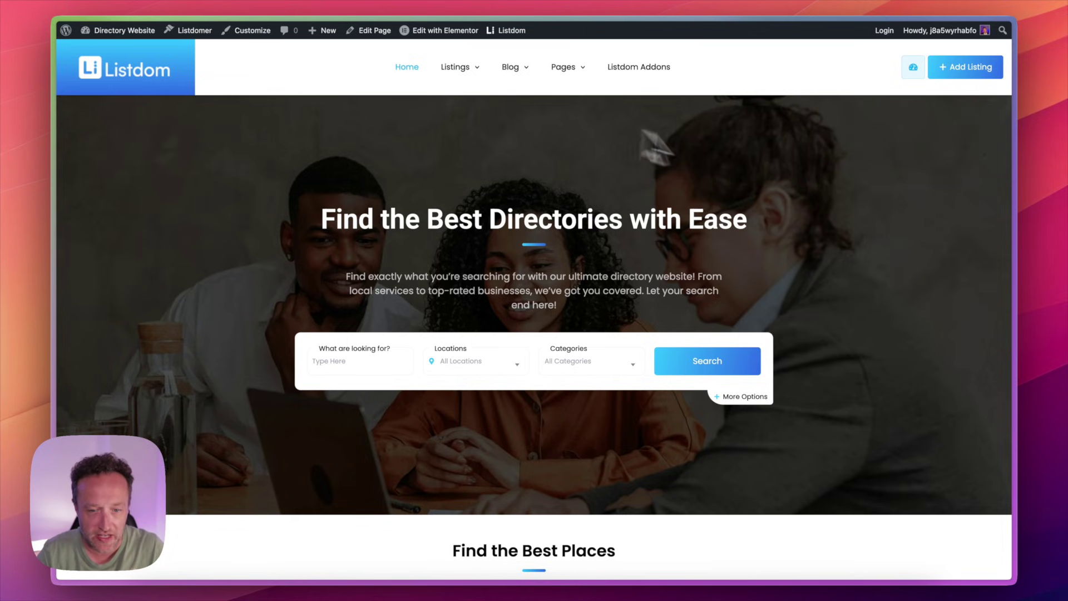
scroll(770, 189, down, 3)
scroll(773, 195, up, 4)
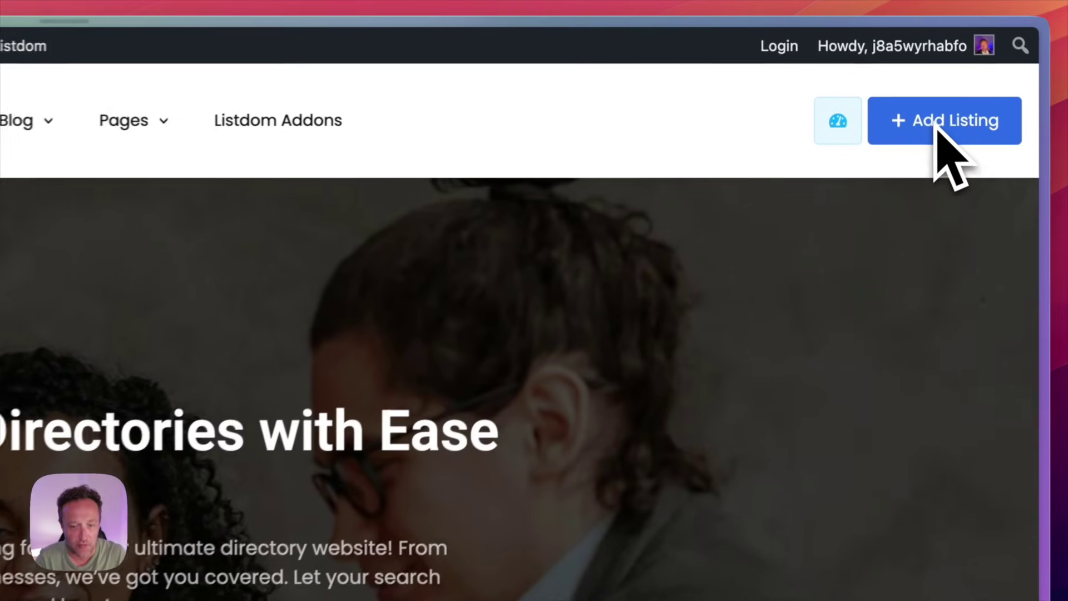
Open the front-end Add Listing form and scroll through the Manage Listings sections
click(963, 72)
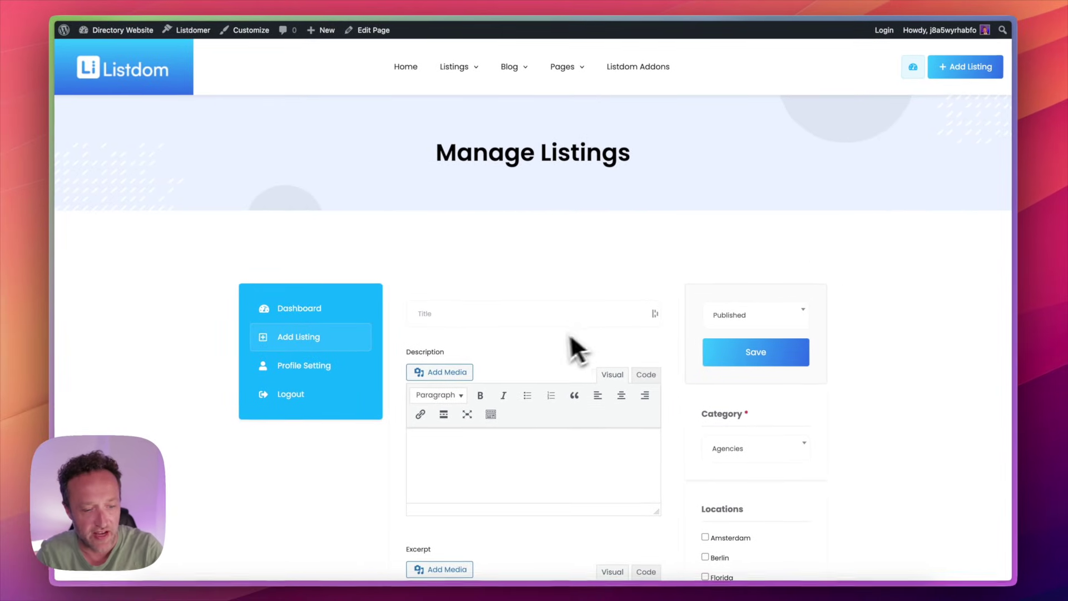
scroll(568, 334, down, 6)
scroll(563, 316, down, 15)
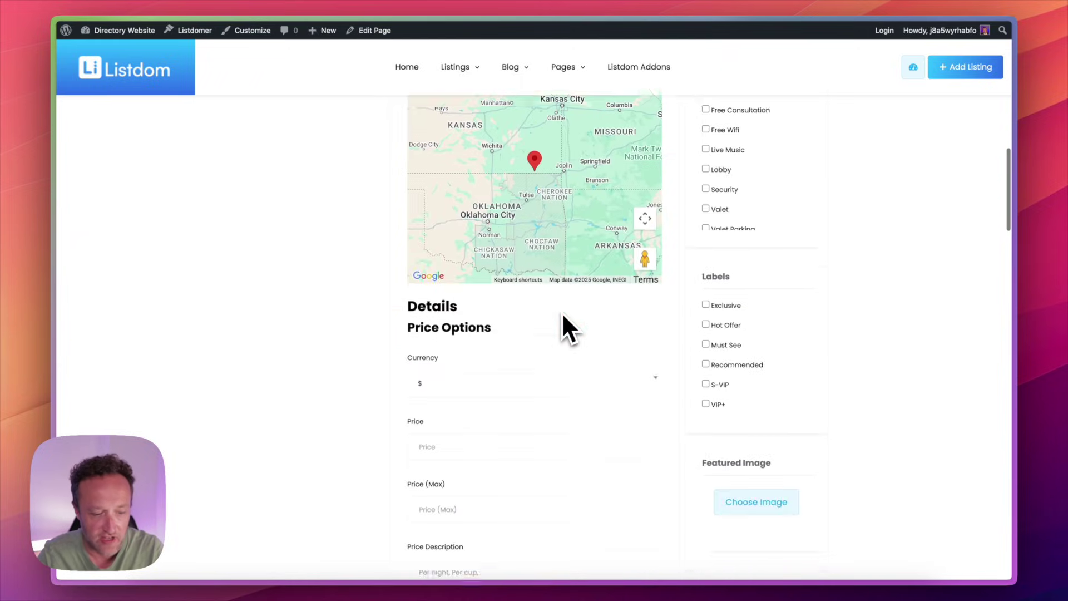
scroll(562, 319, down, 15)
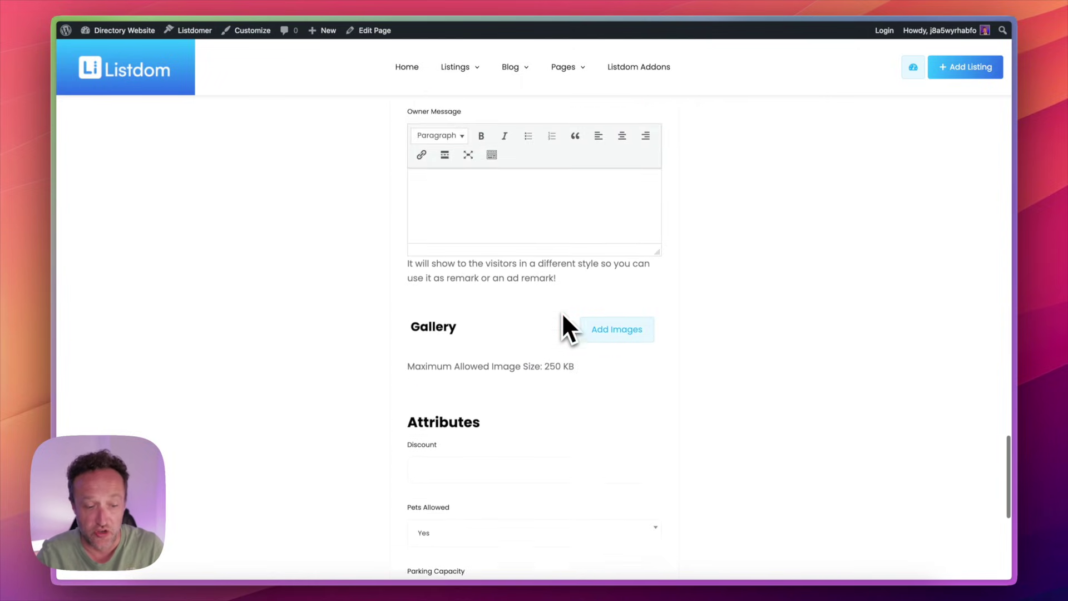
scroll(563, 316, up, 20)
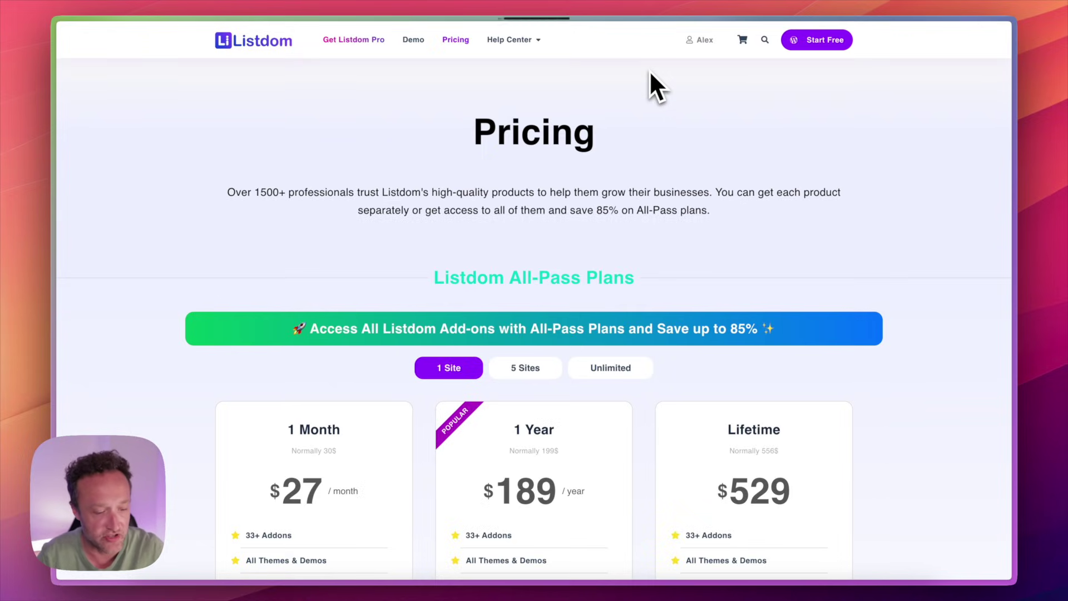
Scroll to the All-Pass plan cards and highlight the All Themes & Demos line in 1 Year
scroll(670, 223, down, 3)
scroll(512, 334, down, 1)
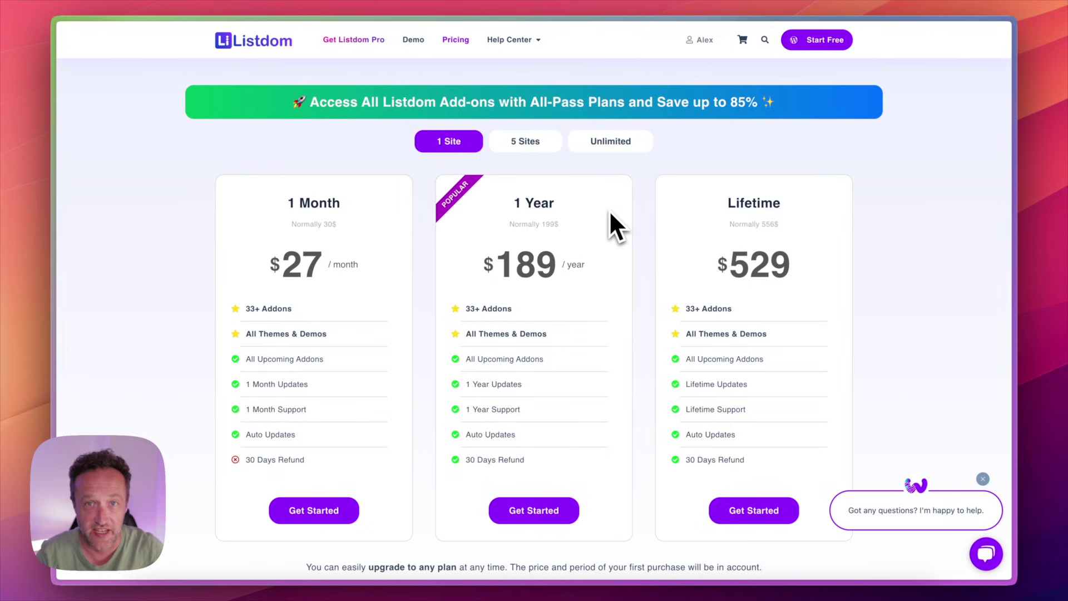
scroll(610, 210, down, 2)
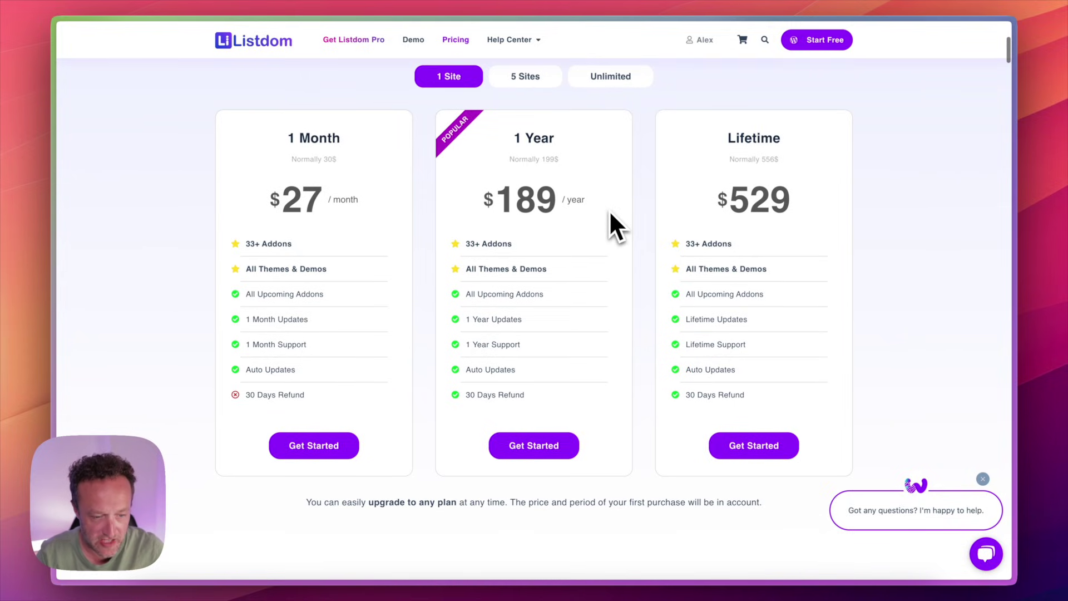
drag(532, 251, 533, 230)
click(533, 229)
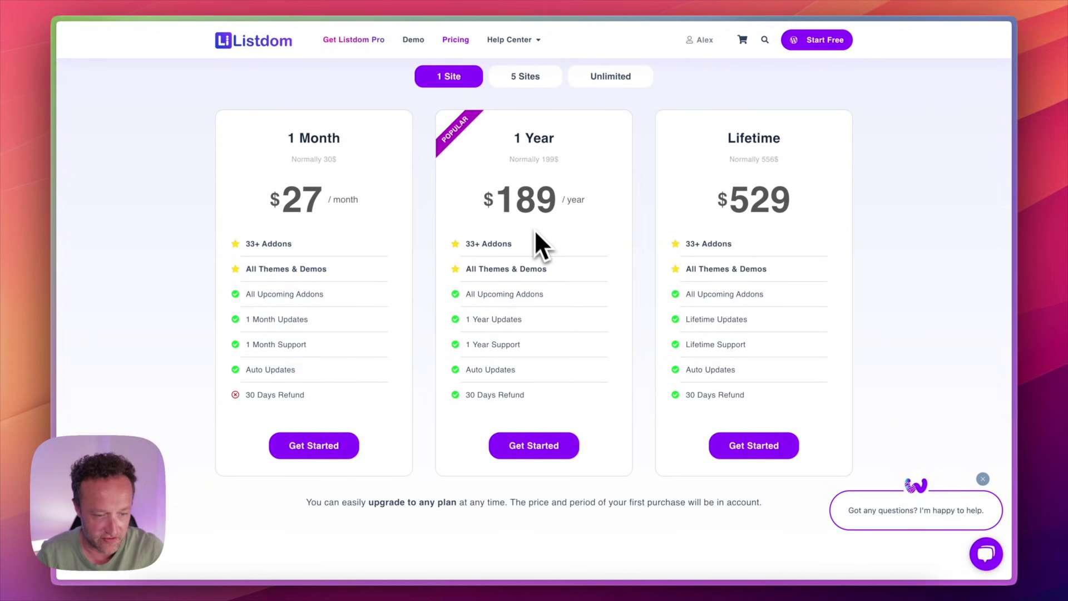
triple_click(551, 271)
click(577, 211)
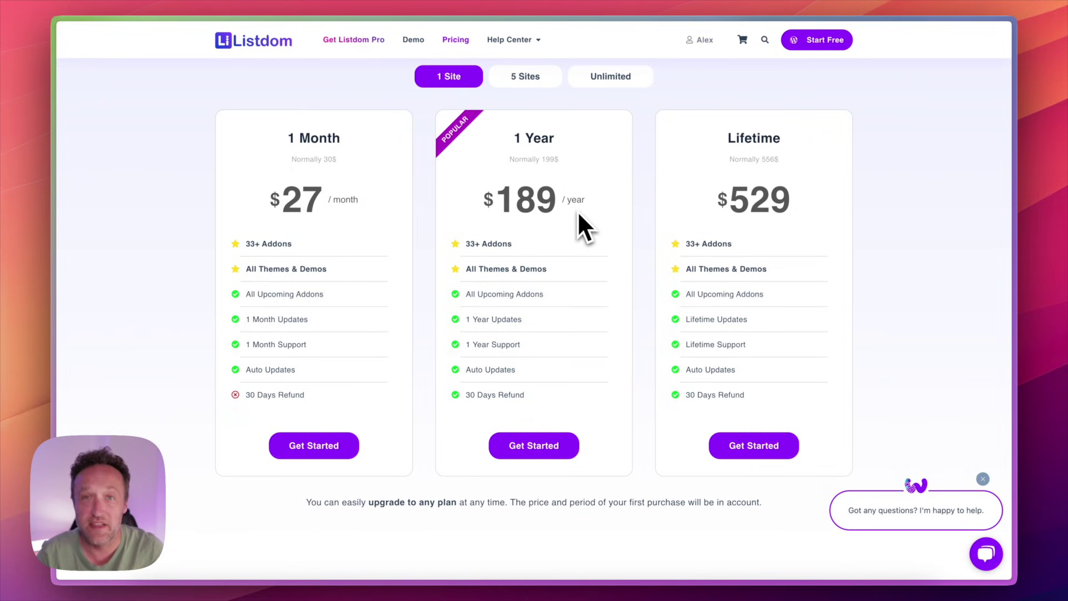
scroll(578, 212, down, 10)
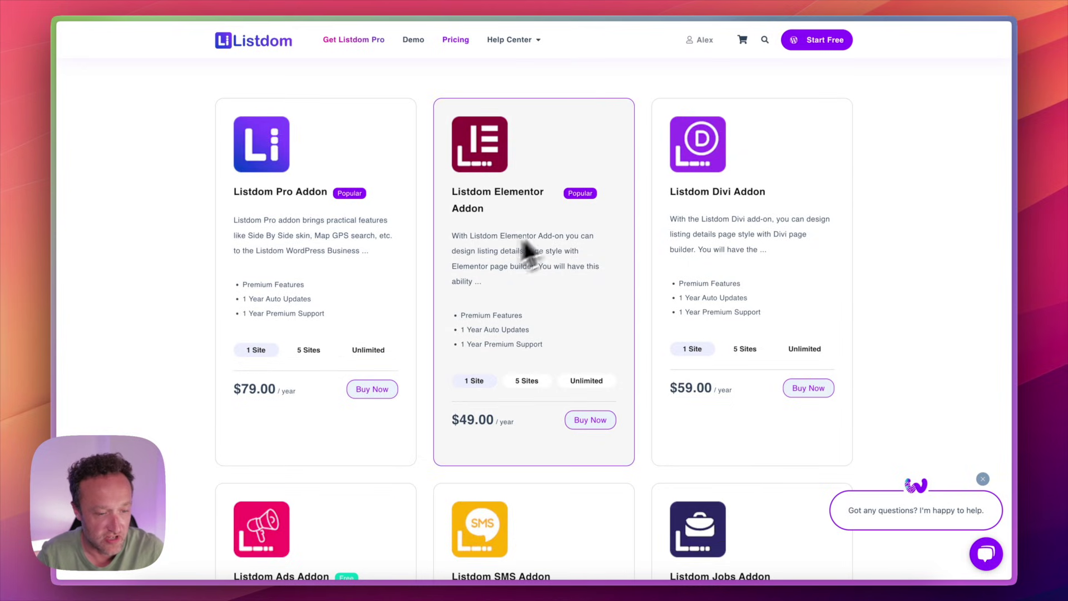
Scroll through the individual add-on cards down to the Claim, Top Up and Rank row
scroll(550, 222, down, 1)
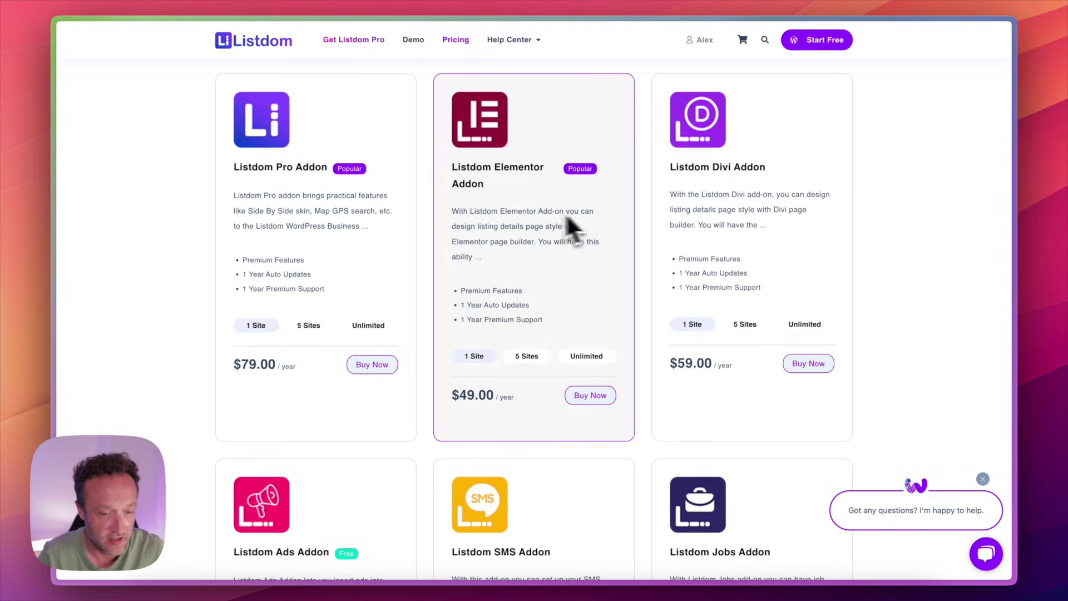
scroll(744, 211, down, 5)
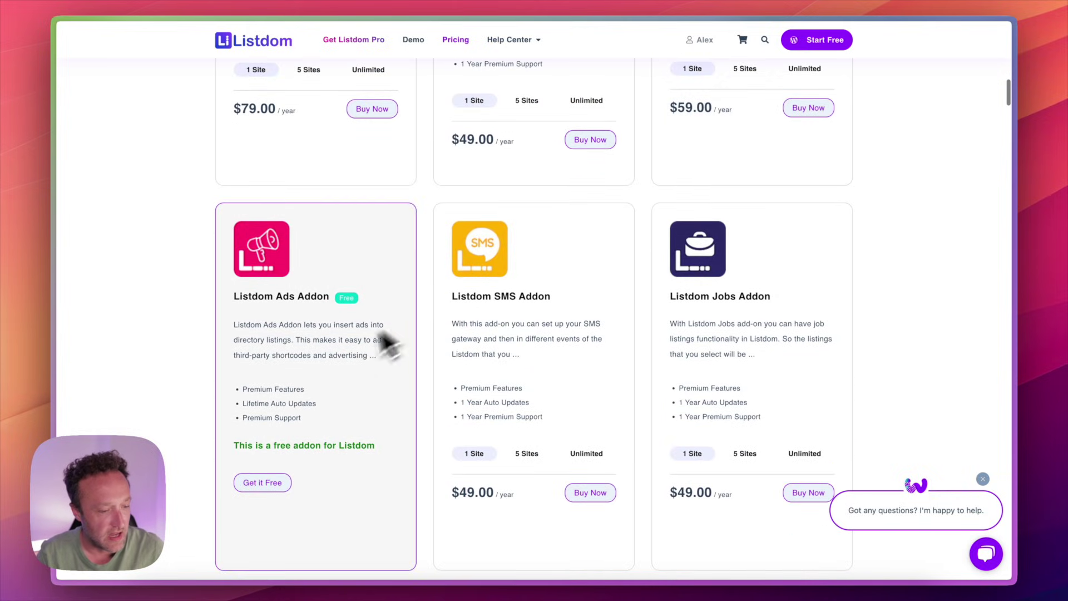
scroll(376, 306, down, 2)
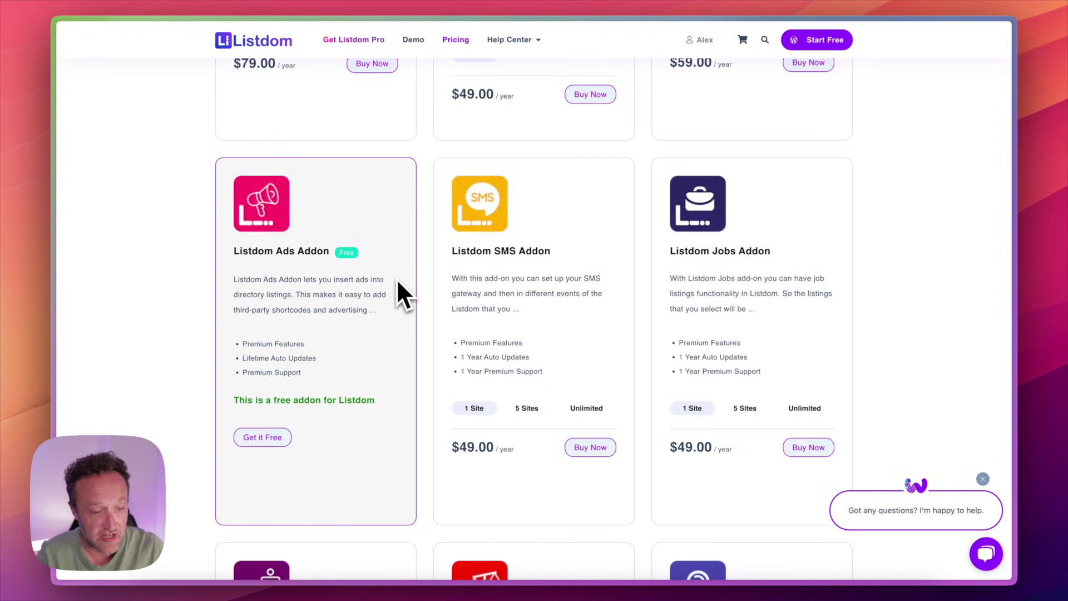
scroll(557, 253, down, 1)
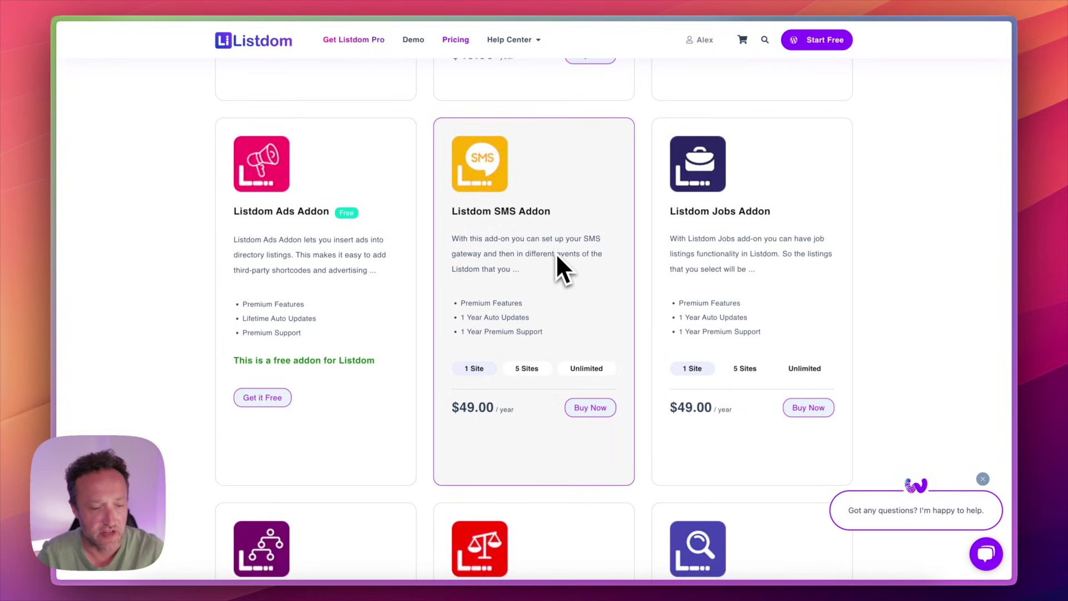
scroll(602, 228, down, 5)
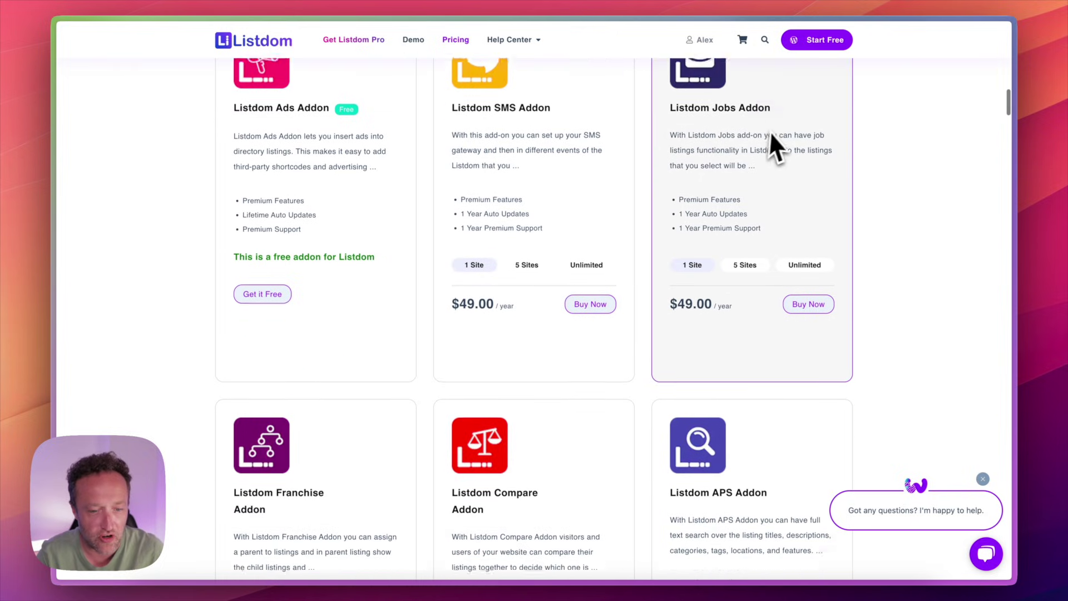
scroll(723, 151, down, 5)
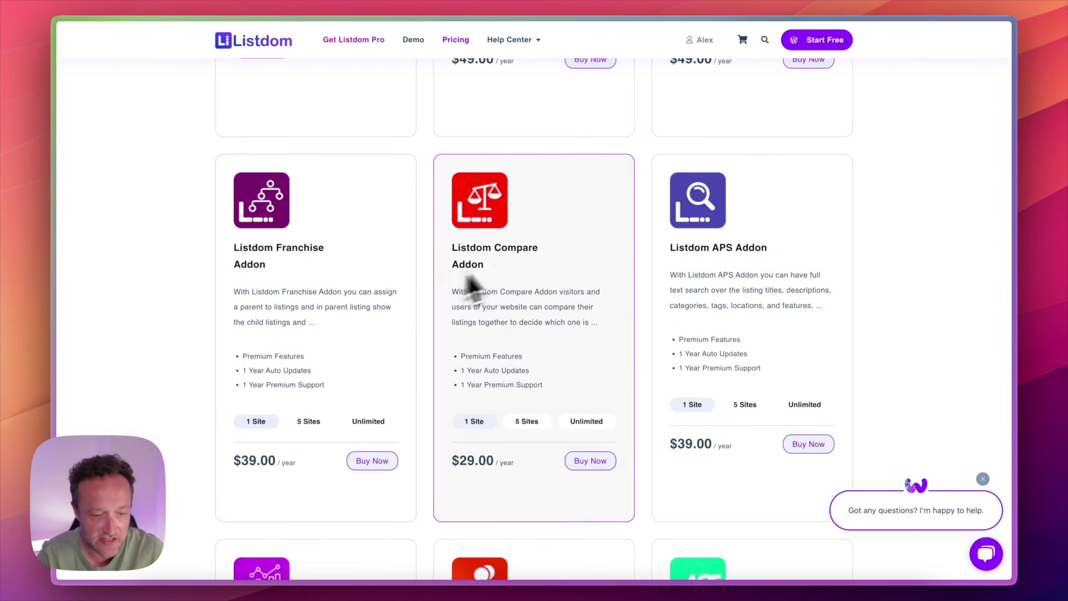
scroll(500, 275, down, 3)
scroll(798, 222, down, 9)
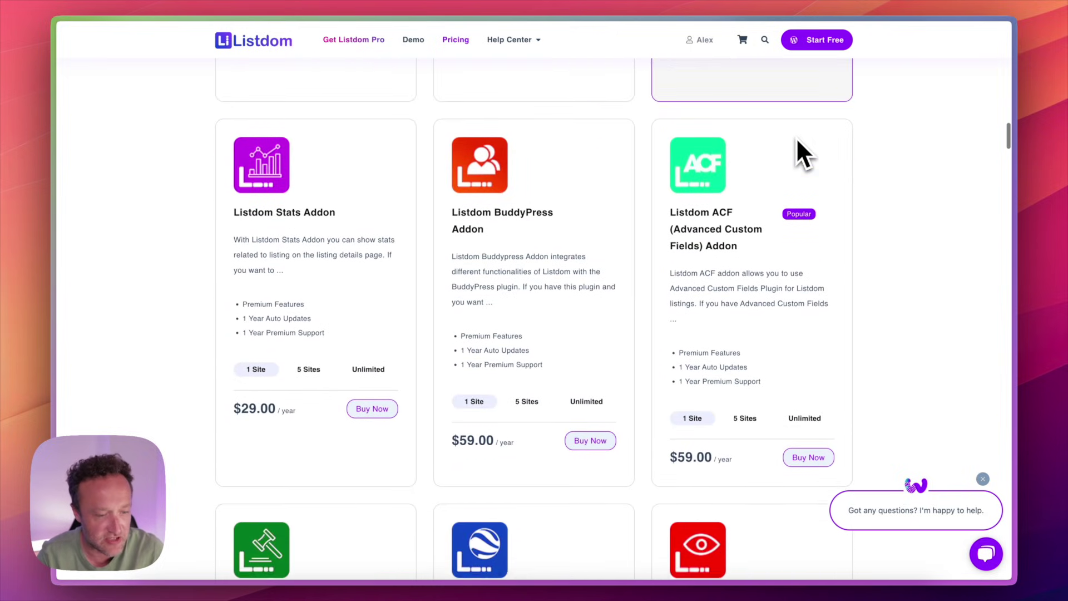
scroll(706, 172, down, 20)
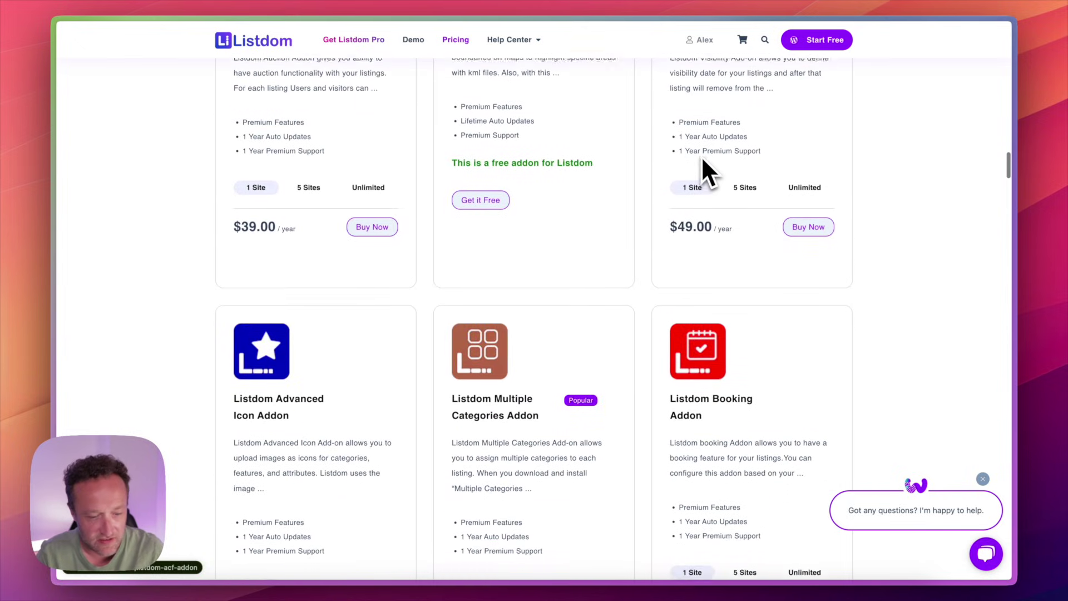
scroll(702, 170, down, 20)
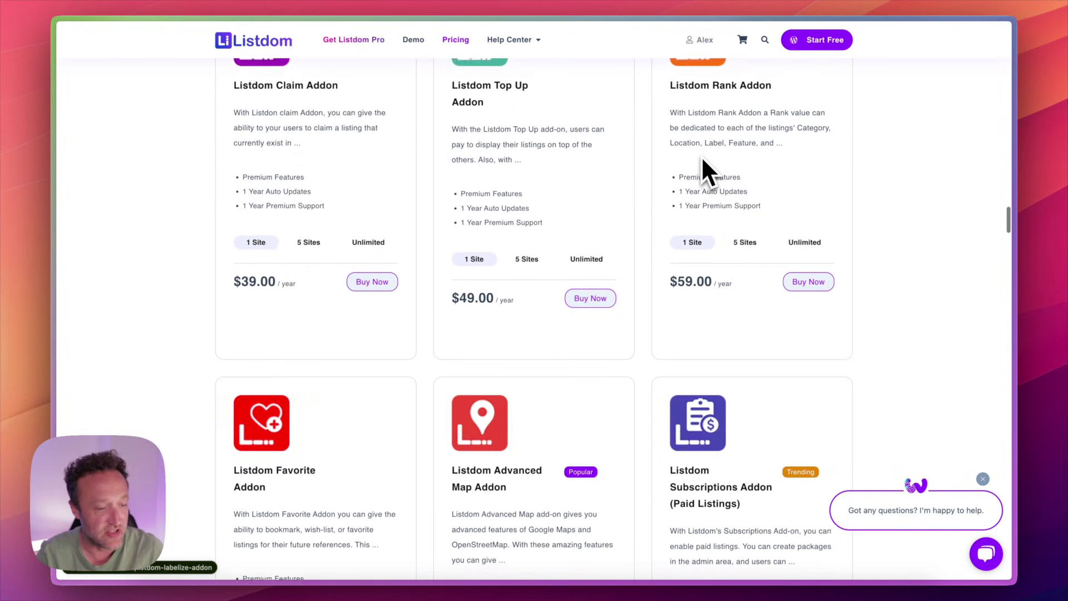
scroll(702, 159, up, 20)
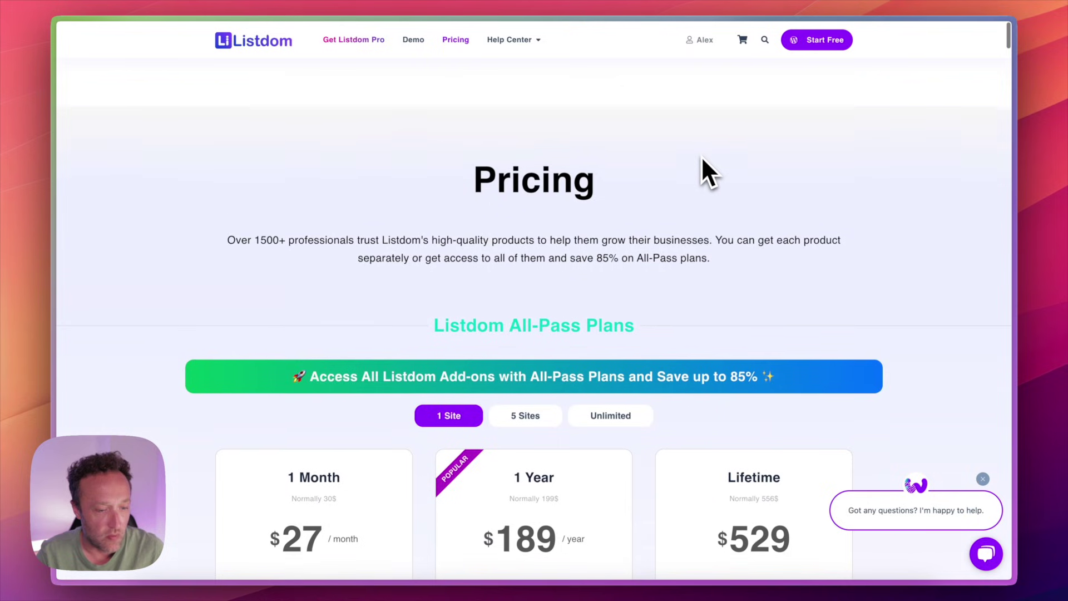
scroll(702, 160, down, 3)
scroll(612, 183, down, 2)
scroll(561, 256, up, 3)
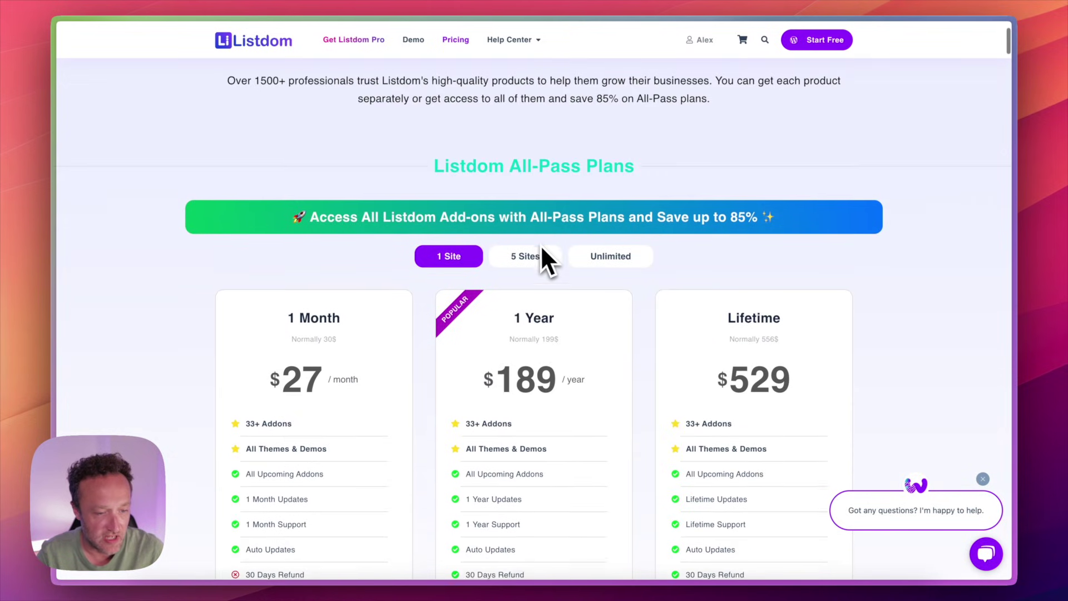
scroll(542, 249, down, 15)
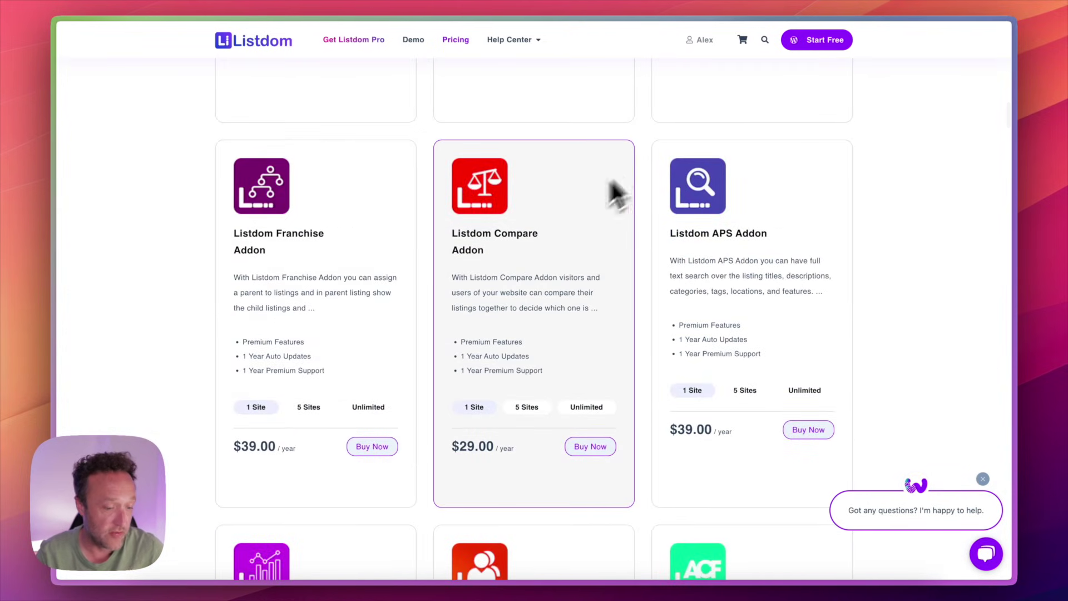
scroll(517, 273, down, 7)
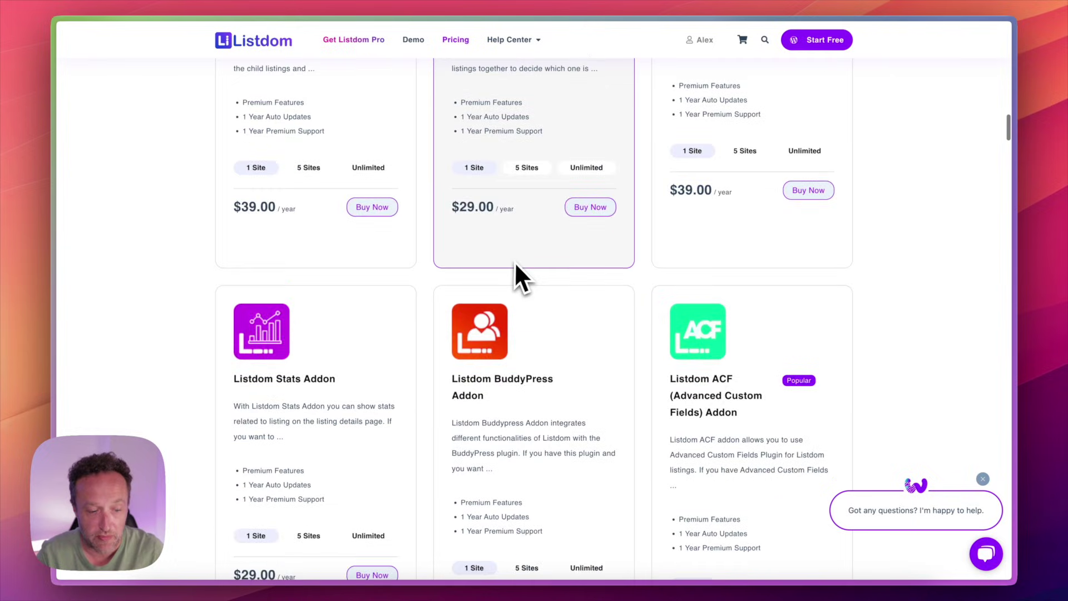
scroll(710, 102, down, 10)
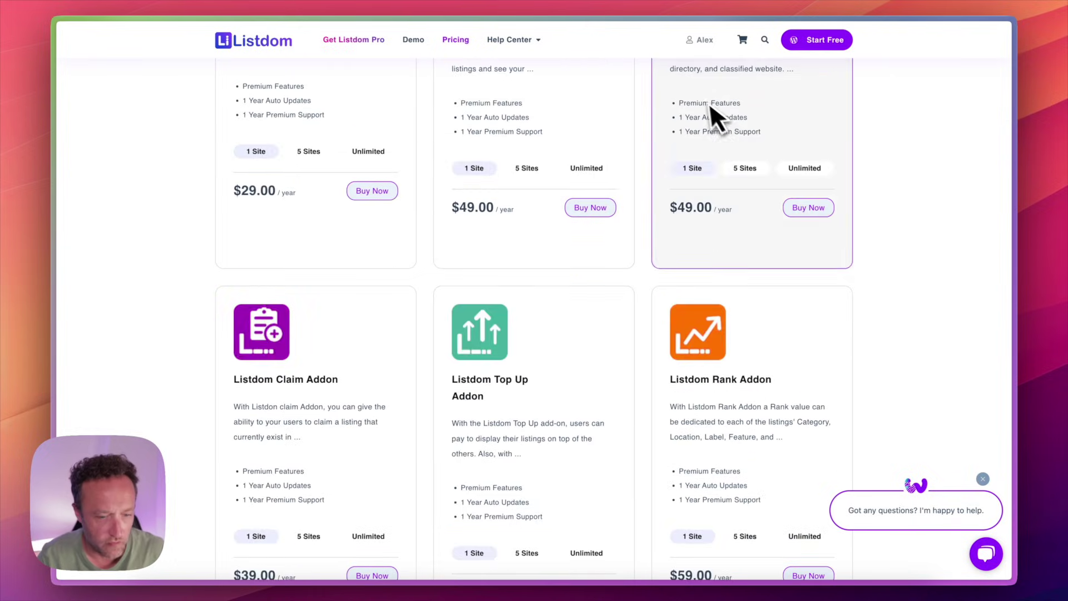
Scroll further to the Subscriptions, CSV, Excel and Connect add-on rows
scroll(695, 99, down, 5)
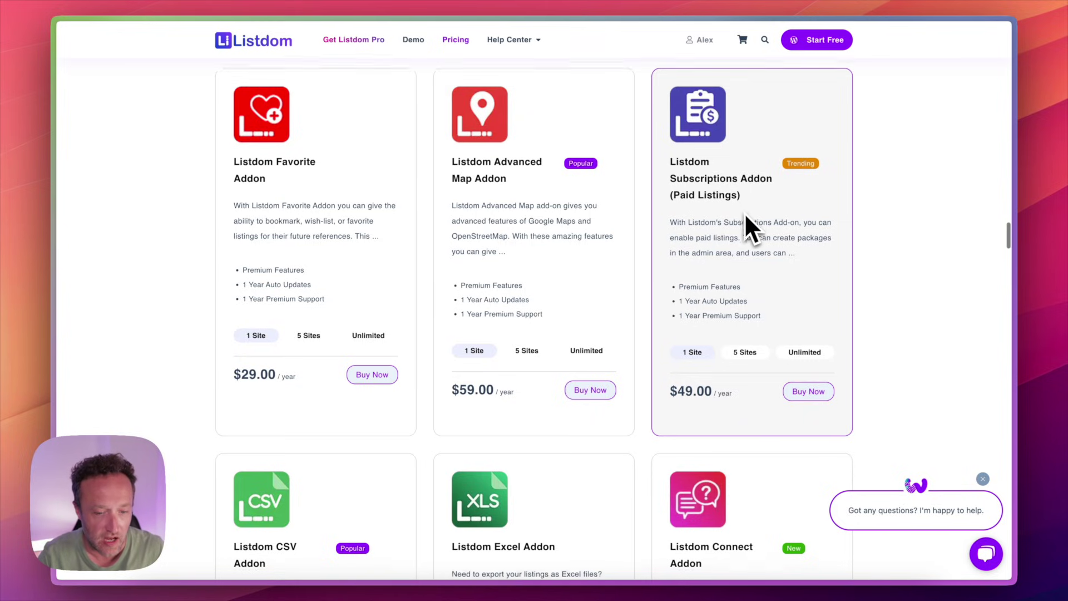
scroll(750, 222, down, 1)
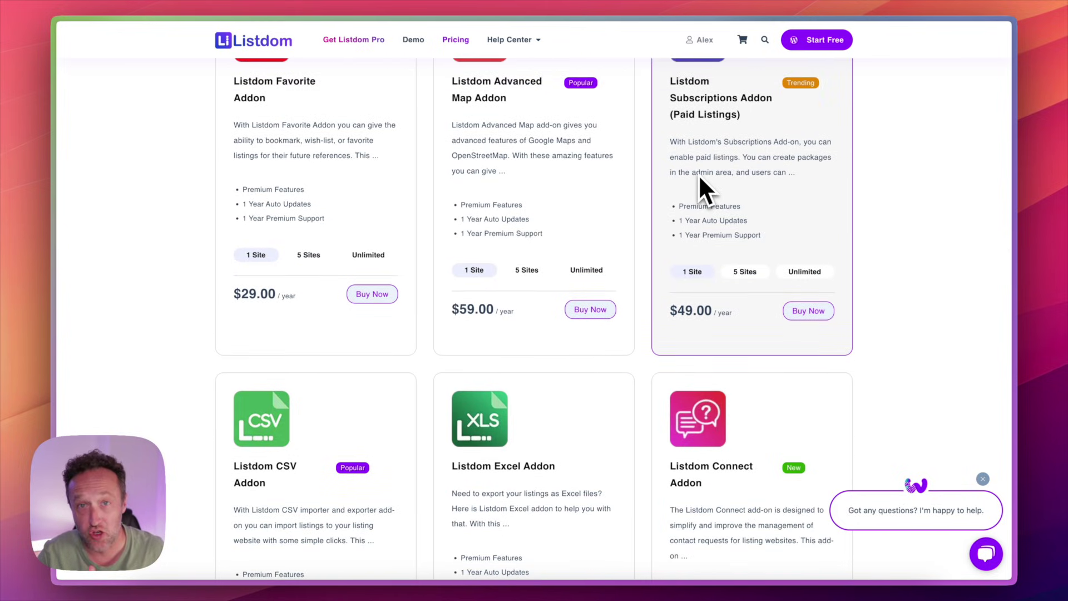